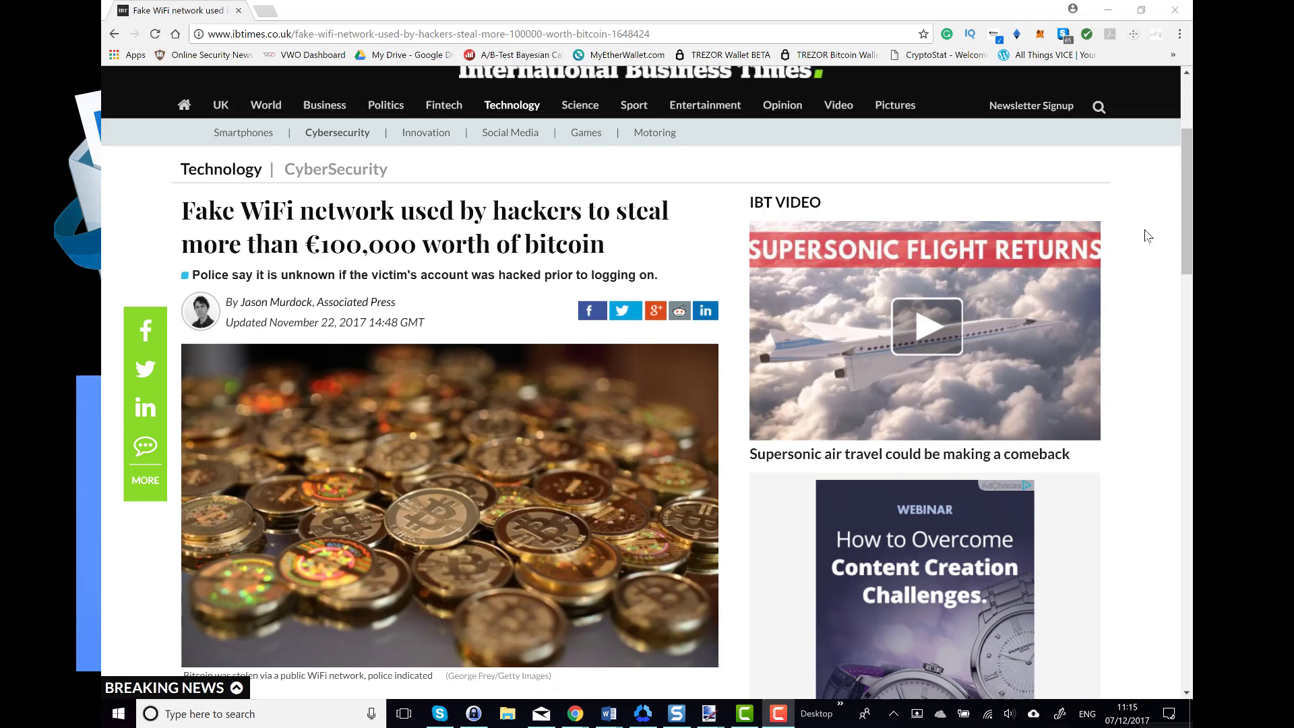
{"action": "scroll", "coordinate": [1163, 279], "scroll_direction": "down", "scroll_amount": 3}
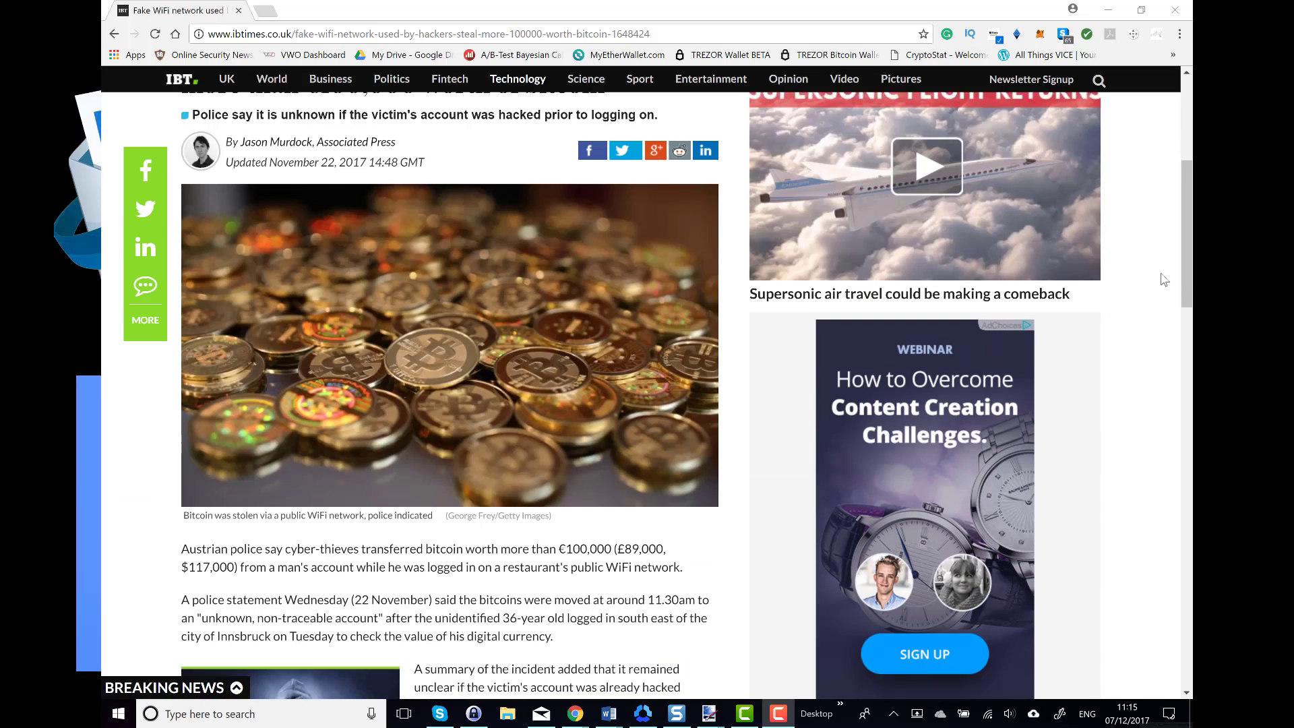
{"action": "scroll", "coordinate": [1163, 279], "scroll_direction": "down", "scroll_amount": 1}
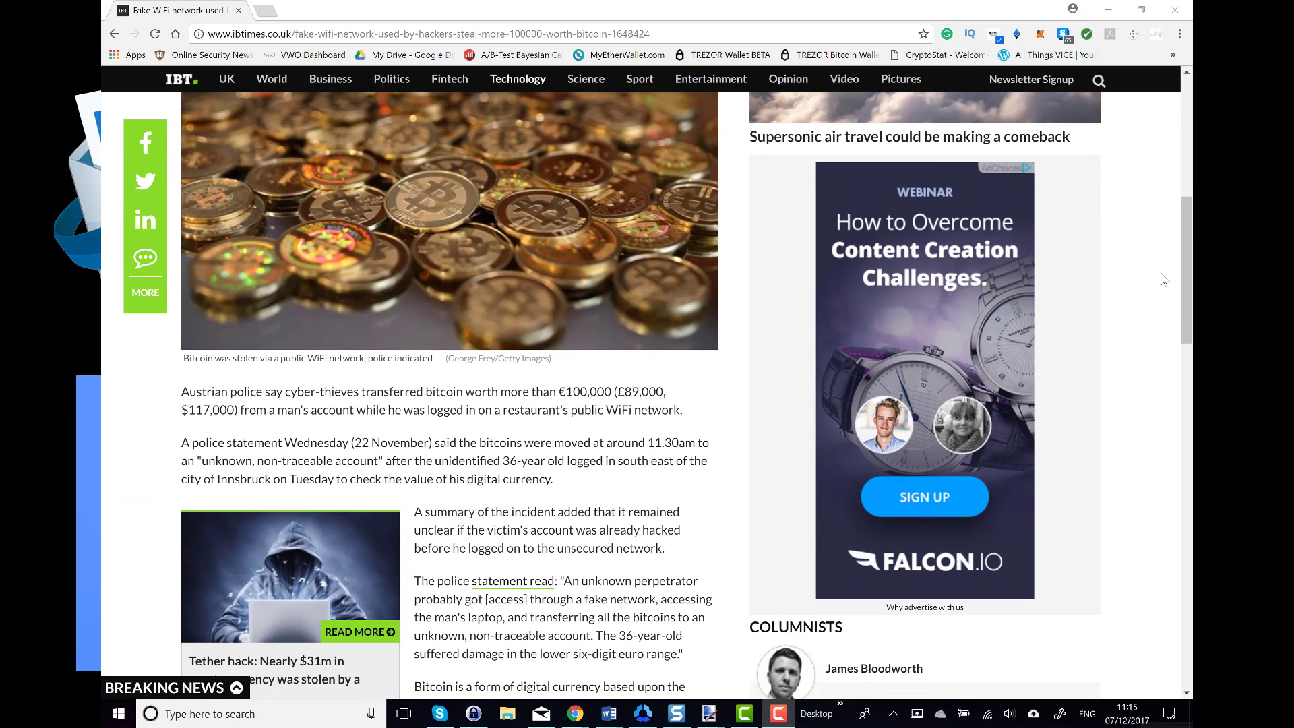
{"action": "scroll", "coordinate": [1164, 279], "scroll_direction": "down", "scroll_amount": 2}
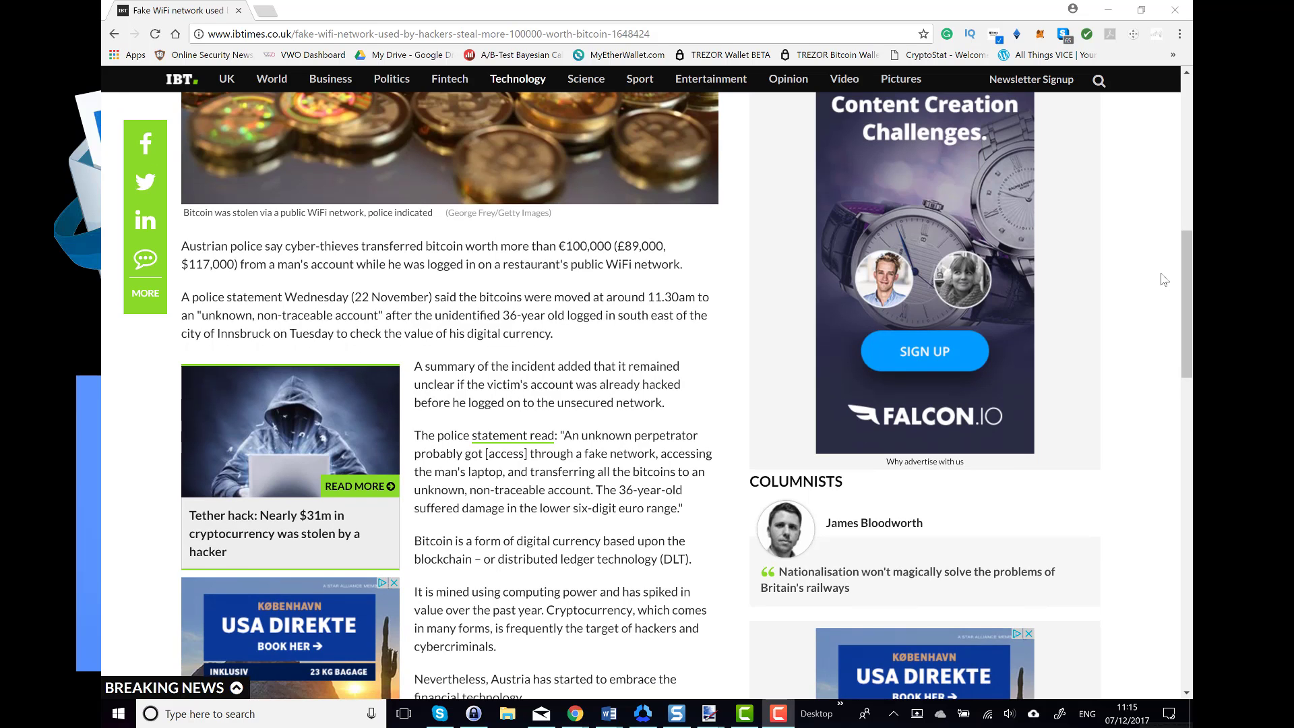
{"action": "scroll", "coordinate": [1164, 279], "scroll_direction": "down", "scroll_amount": 2}
{"action": "scroll", "coordinate": [1164, 279], "scroll_direction": "down", "scroll_amount": 2}
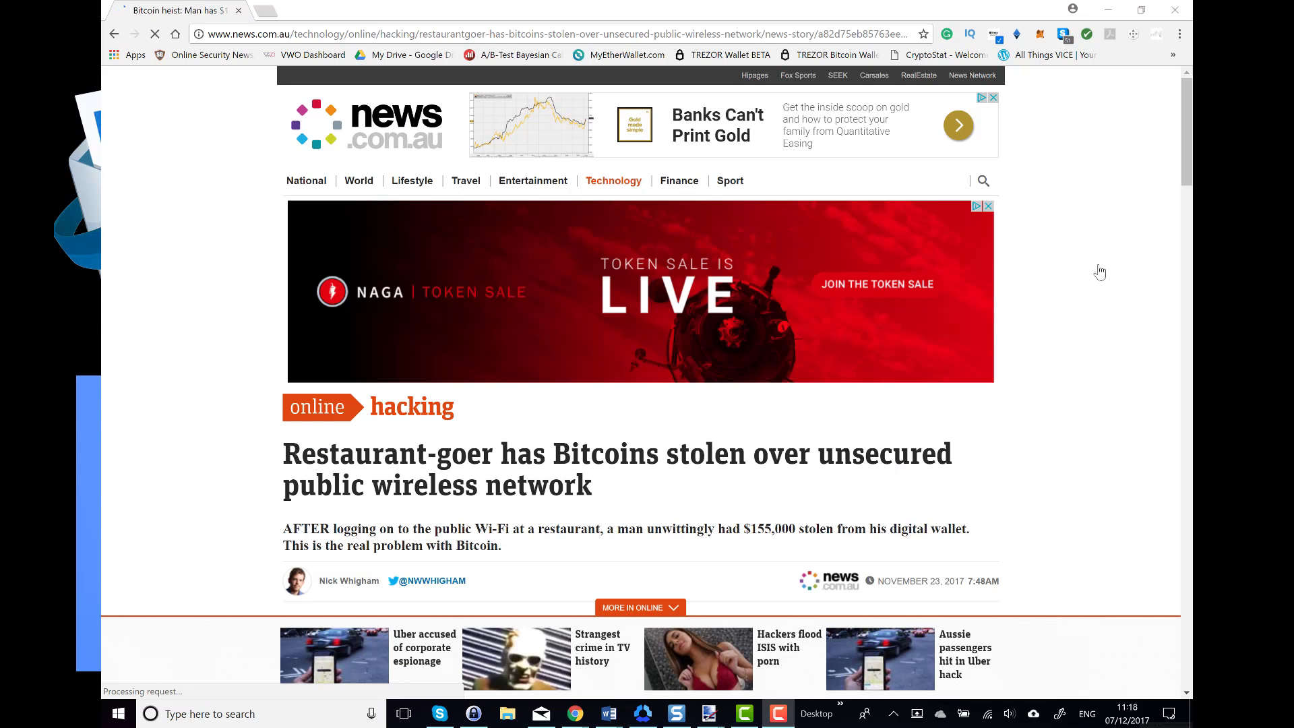
{"action": "scroll", "coordinate": [1100, 271], "scroll_direction": "down", "scroll_amount": 1}
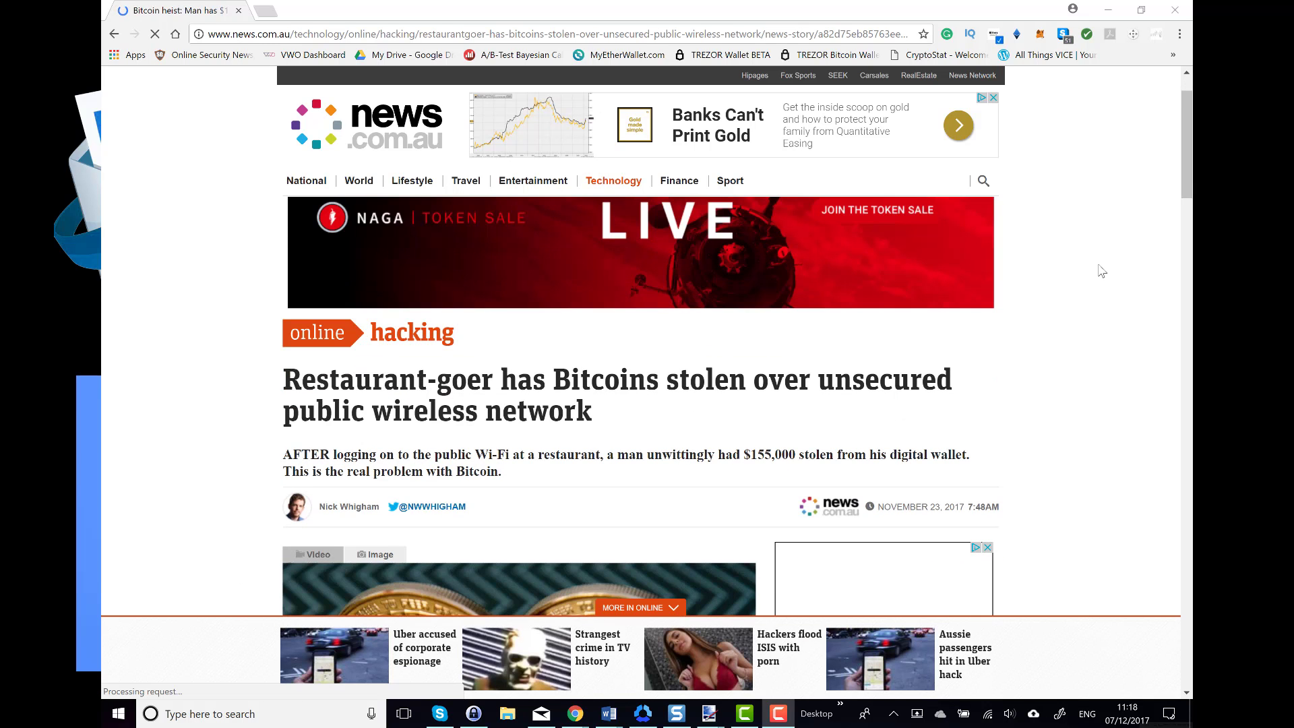
{"action": "scroll", "coordinate": [1100, 271], "scroll_direction": "down", "scroll_amount": 1}
{"action": "scroll", "coordinate": [1101, 272], "scroll_direction": "down", "scroll_amount": 1}
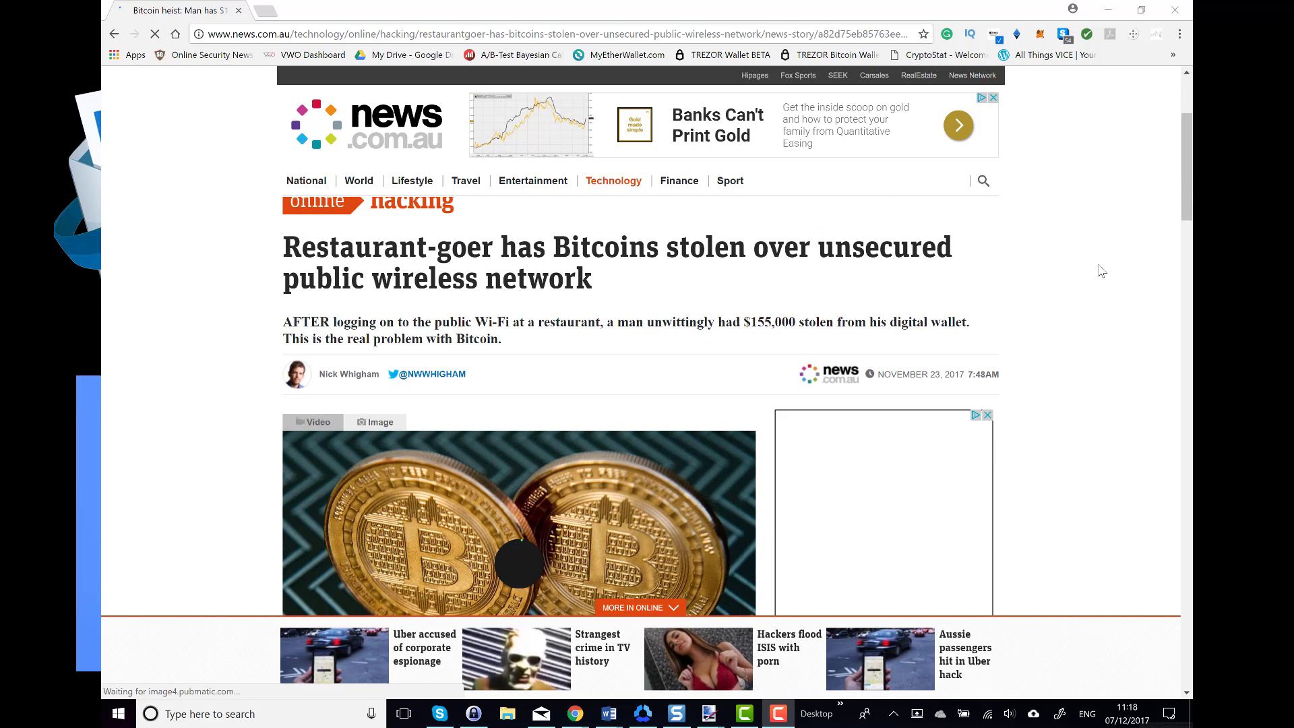
{"action": "scroll", "coordinate": [1100, 271], "scroll_direction": "down", "scroll_amount": 1}
{"action": "scroll", "coordinate": [1100, 271], "scroll_direction": "down", "scroll_amount": 1}
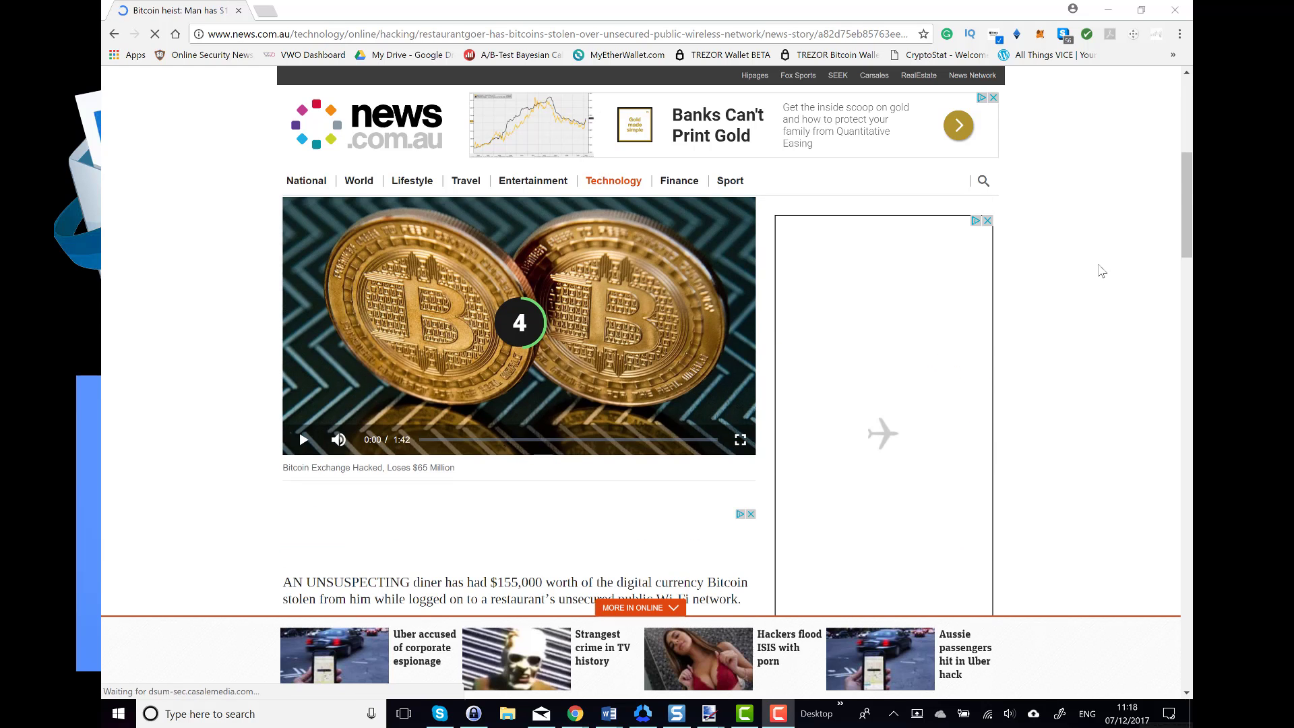
{"action": "scroll", "coordinate": [1100, 271], "scroll_direction": "down", "scroll_amount": 1}
{"action": "scroll", "coordinate": [1101, 271], "scroll_direction": "down", "scroll_amount": 1}
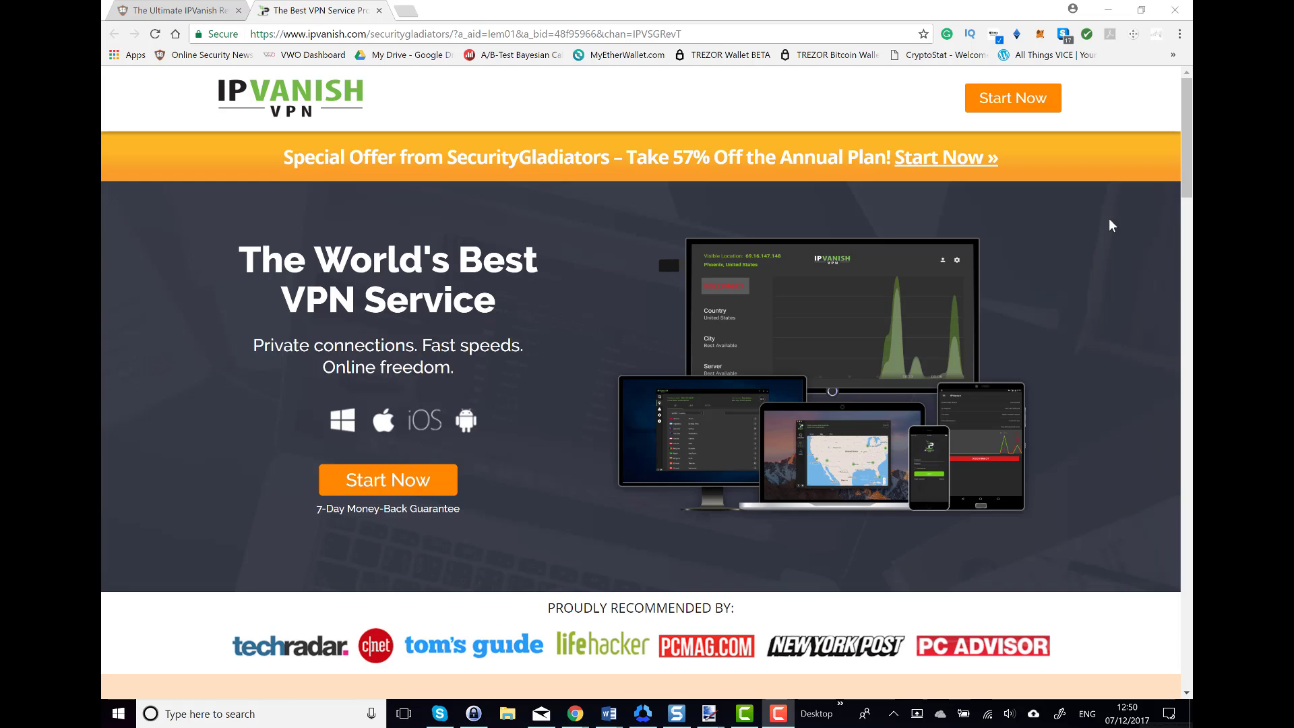
{"action": "scroll", "coordinate": [1110, 224], "scroll_direction": "down", "scroll_amount": 3}
{"action": "scroll", "coordinate": [1108, 225], "scroll_direction": "down", "scroll_amount": 2}
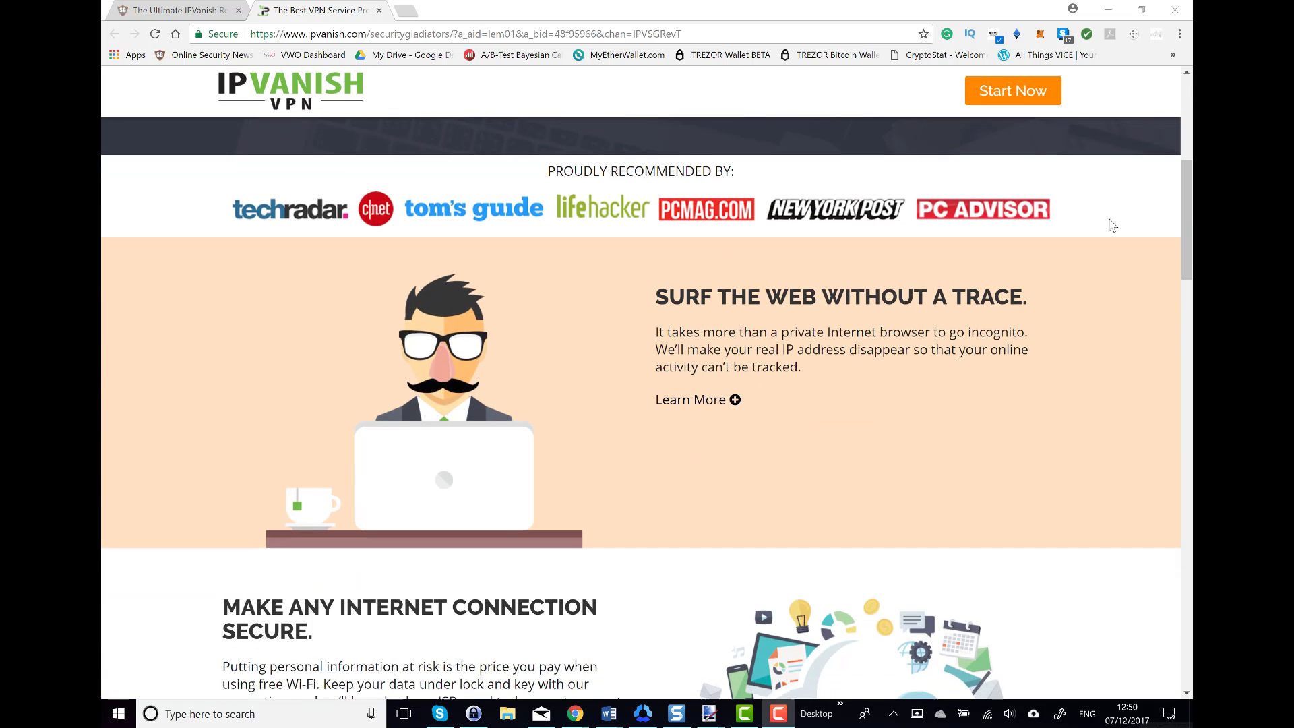
{"action": "scroll", "coordinate": [1111, 224], "scroll_direction": "down", "scroll_amount": 1}
{"action": "scroll", "coordinate": [1111, 225], "scroll_direction": "down", "scroll_amount": 2}
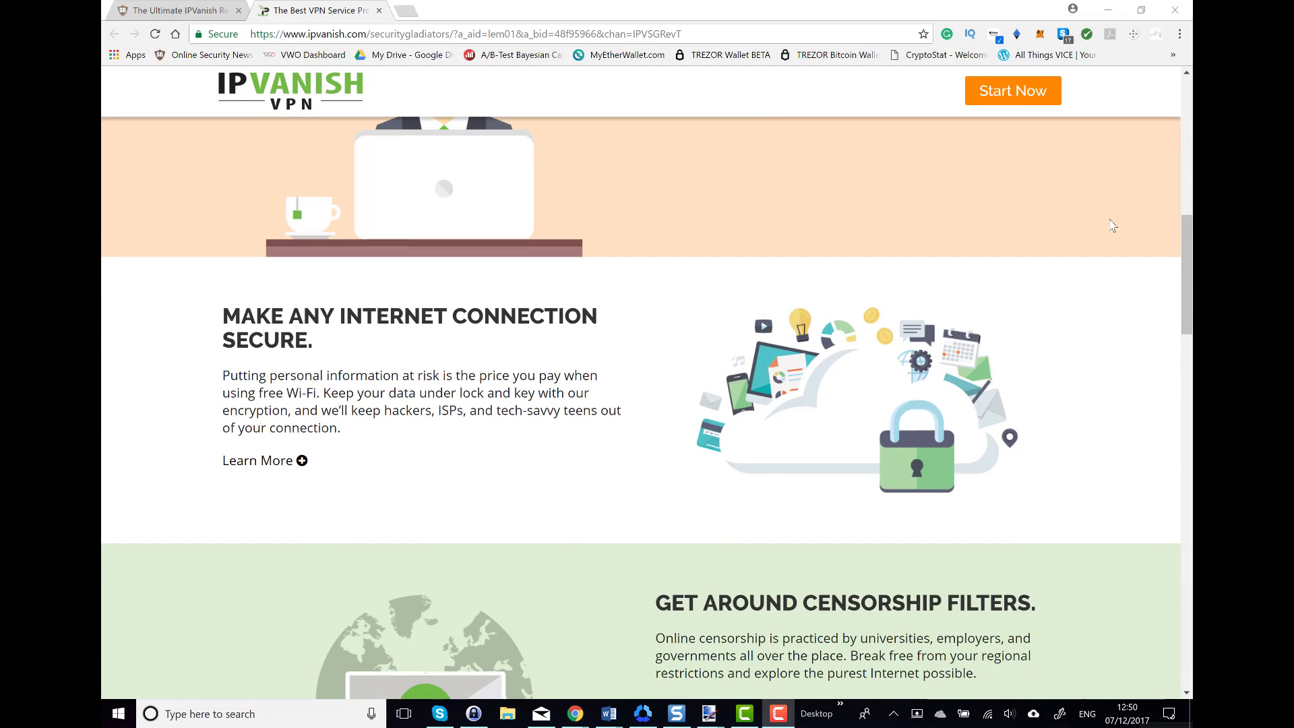
{"action": "scroll", "coordinate": [1111, 224], "scroll_direction": "down", "scroll_amount": 1}
{"action": "scroll", "coordinate": [1111, 224], "scroll_direction": "down", "scroll_amount": 2}
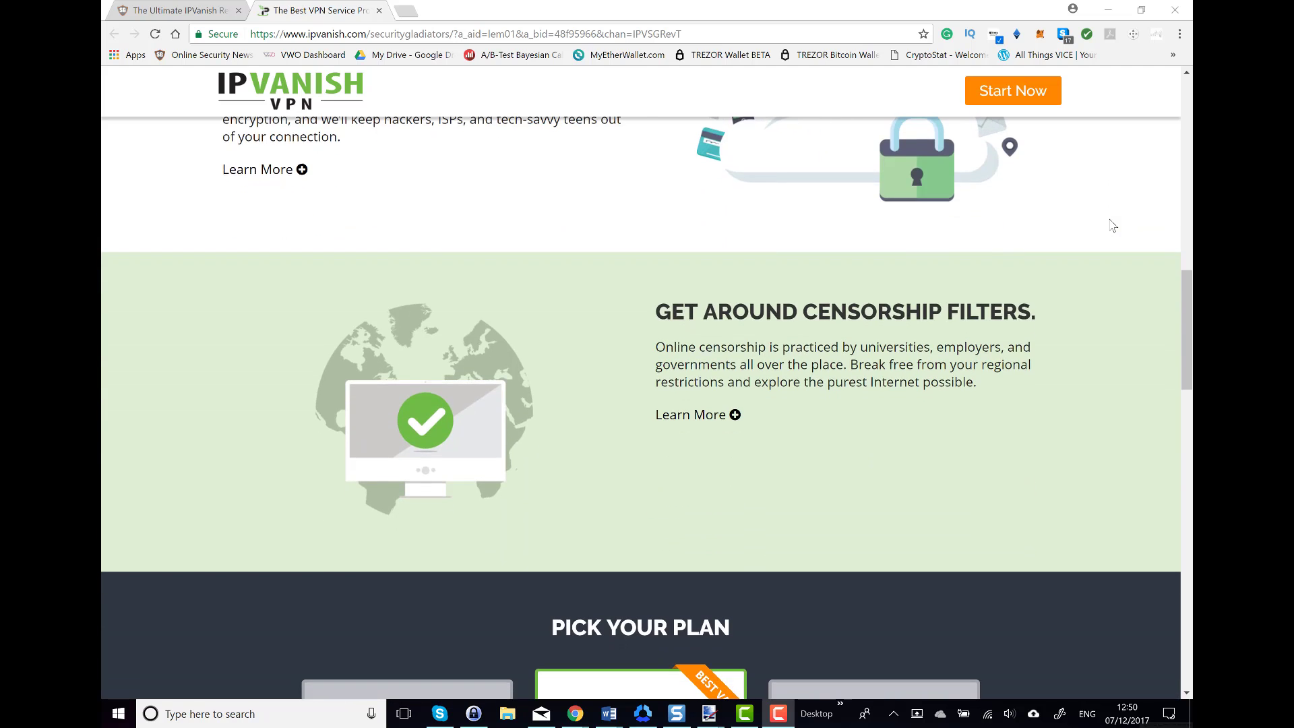
{"action": "scroll", "coordinate": [1112, 224], "scroll_direction": "down", "scroll_amount": 2}
{"action": "scroll", "coordinate": [1112, 225], "scroll_direction": "down", "scroll_amount": 1}
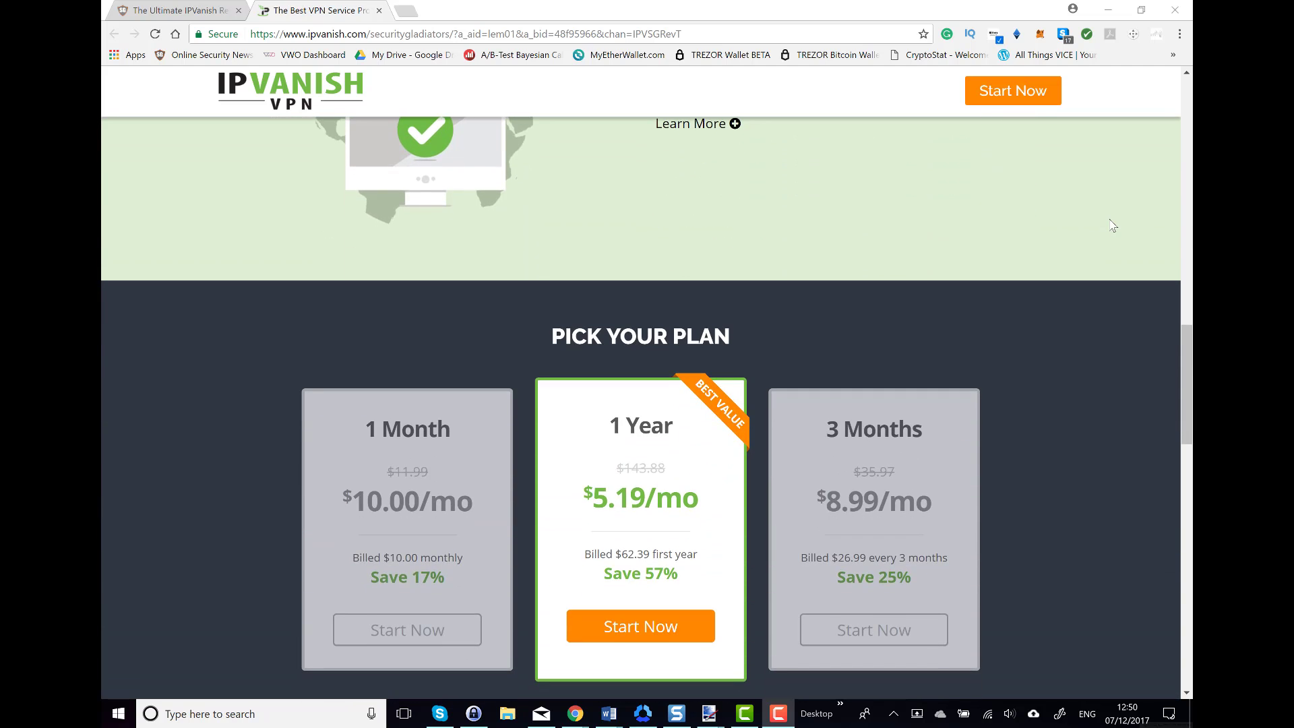
{"action": "scroll", "coordinate": [1111, 224], "scroll_direction": "down", "scroll_amount": 1}
{"action": "scroll", "coordinate": [1112, 224], "scroll_direction": "down", "scroll_amount": 2}
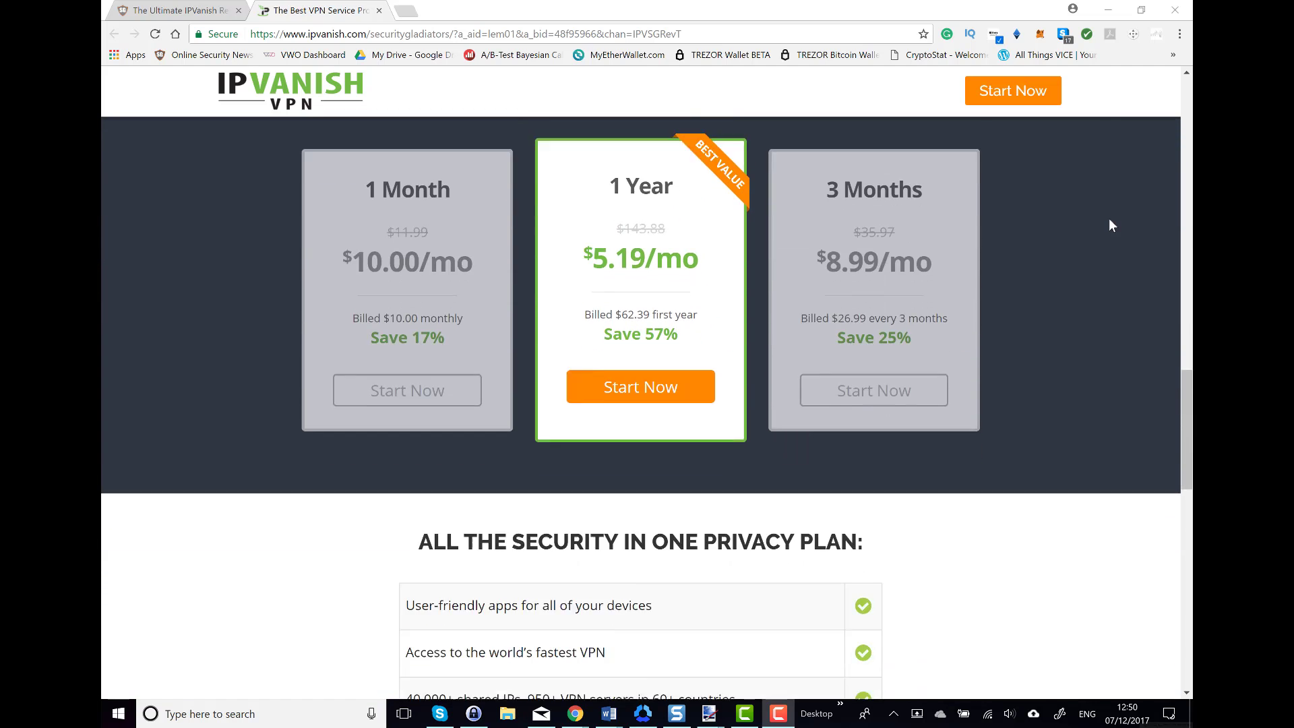
{"action": "scroll", "coordinate": [1108, 225], "scroll_direction": "down", "scroll_amount": 2}
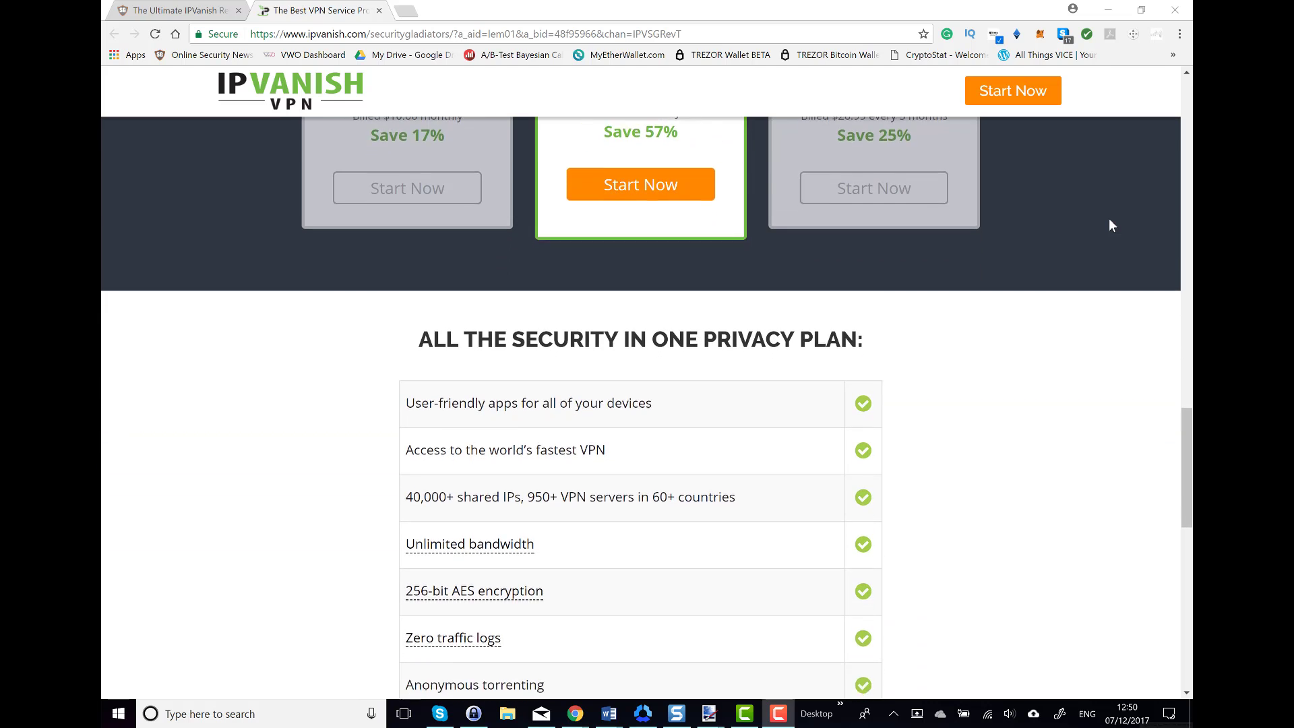
{"action": "scroll", "coordinate": [1111, 226], "scroll_direction": "down", "scroll_amount": 1}
{"action": "scroll", "coordinate": [1111, 225], "scroll_direction": "down", "scroll_amount": 1}
{"action": "scroll", "coordinate": [1111, 224], "scroll_direction": "down", "scroll_amount": 1}
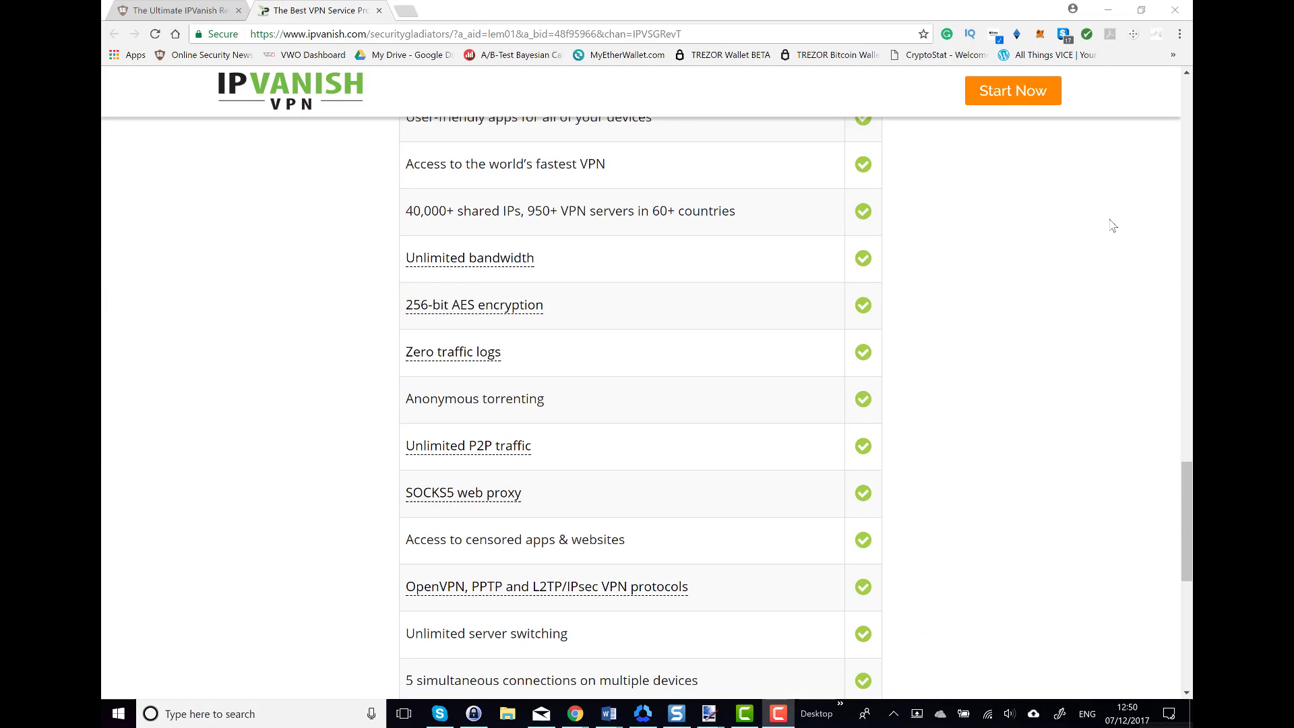
{"action": "scroll", "coordinate": [1111, 224], "scroll_direction": "down", "scroll_amount": 1}
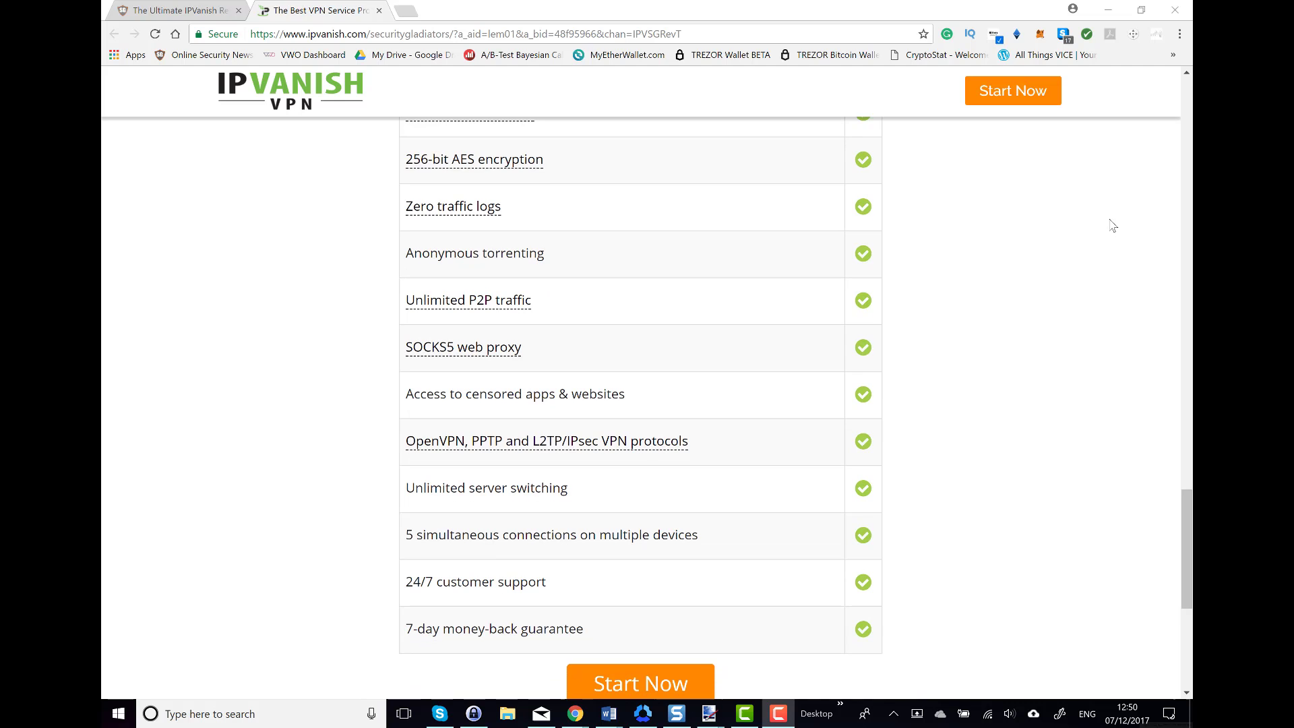
{"action": "scroll", "coordinate": [1112, 224], "scroll_direction": "down", "scroll_amount": 1}
{"action": "scroll", "coordinate": [1111, 224], "scroll_direction": "down", "scroll_amount": 1}
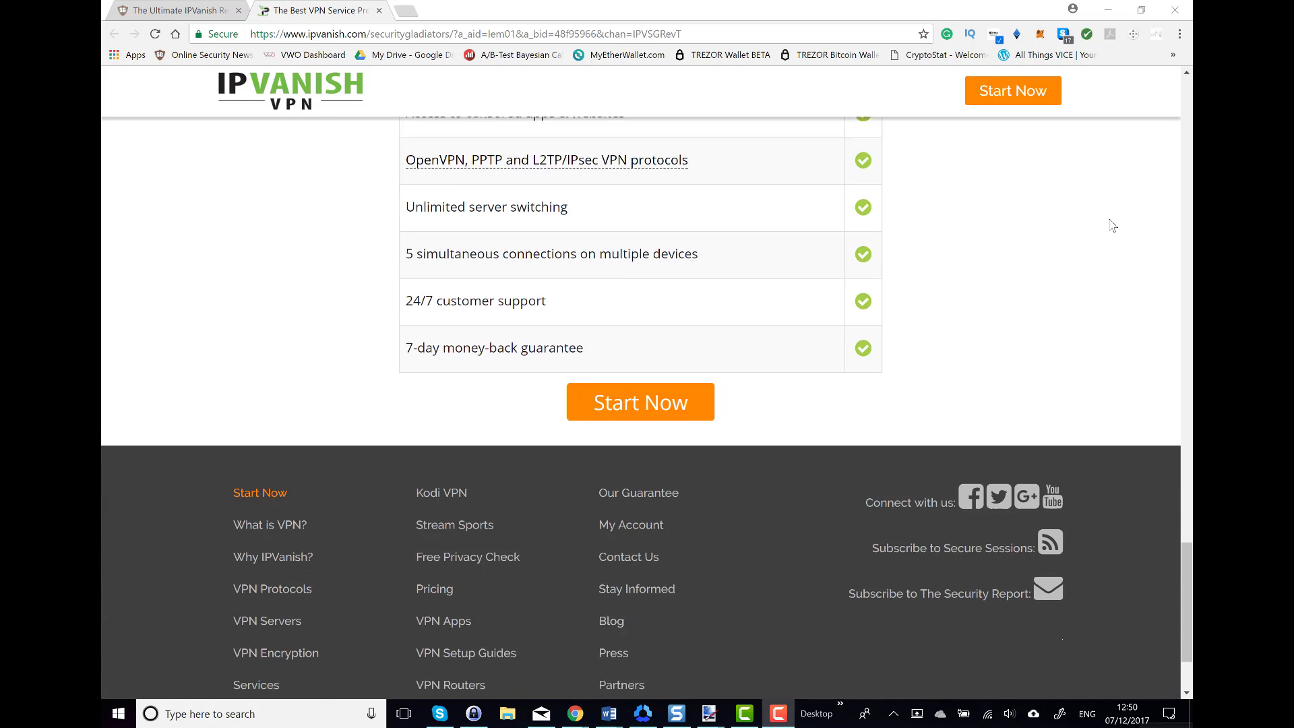
{"action": "scroll", "coordinate": [1111, 225], "scroll_direction": "down", "scroll_amount": 1}
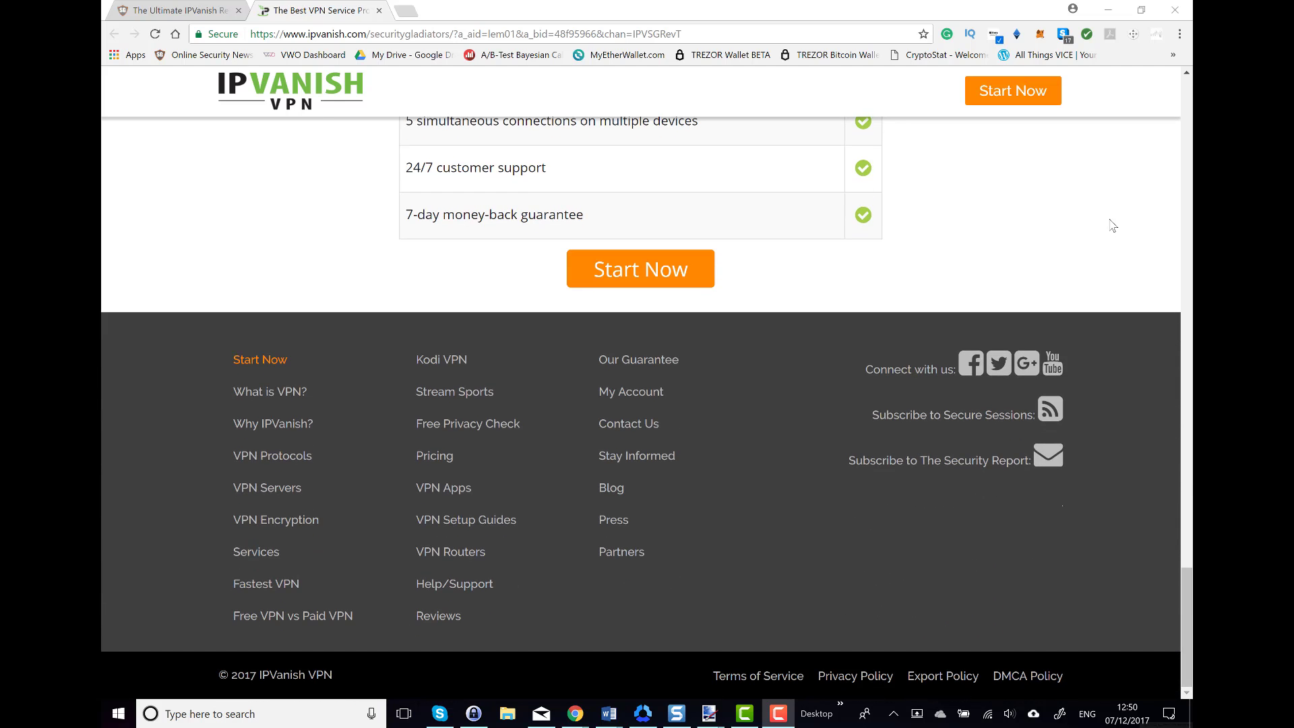
Open the 'Why IPVanish?' page from the IPVanish website footer
{"action": "left_click", "coordinate": [285, 432]}
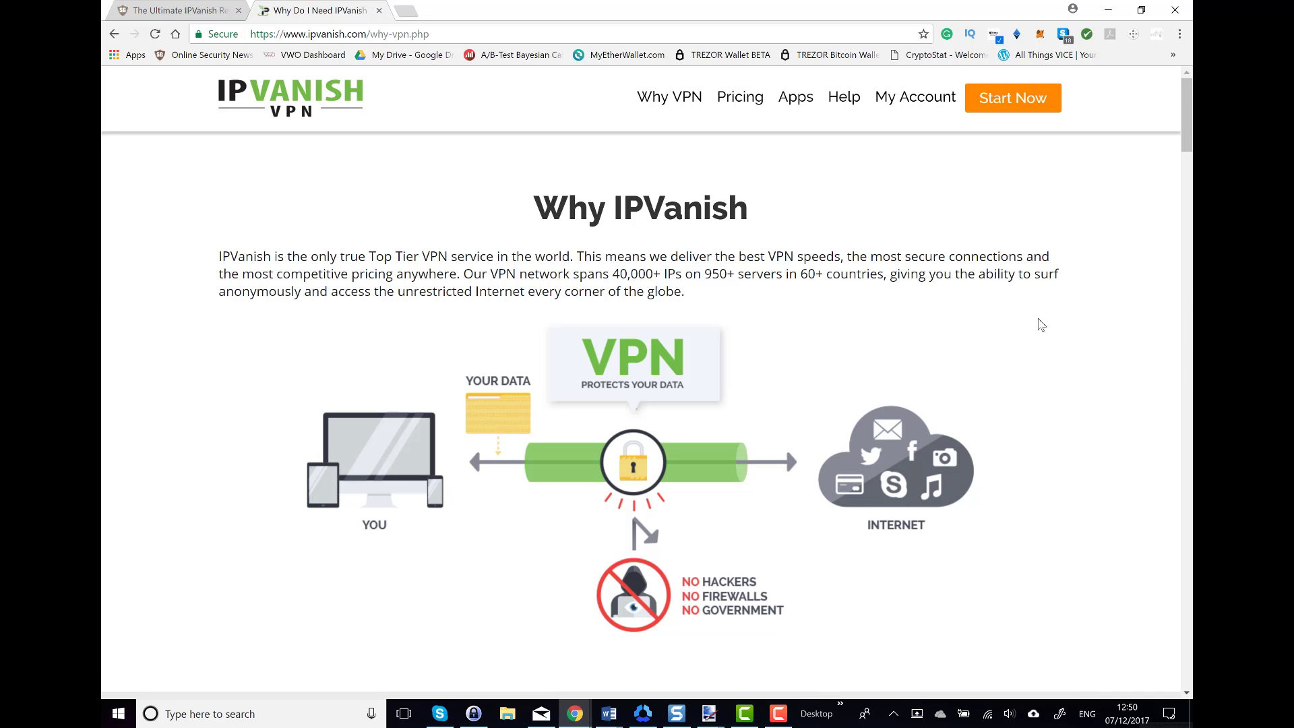
{"action": "scroll", "coordinate": [1042, 324], "scroll_direction": "down", "scroll_amount": 2}
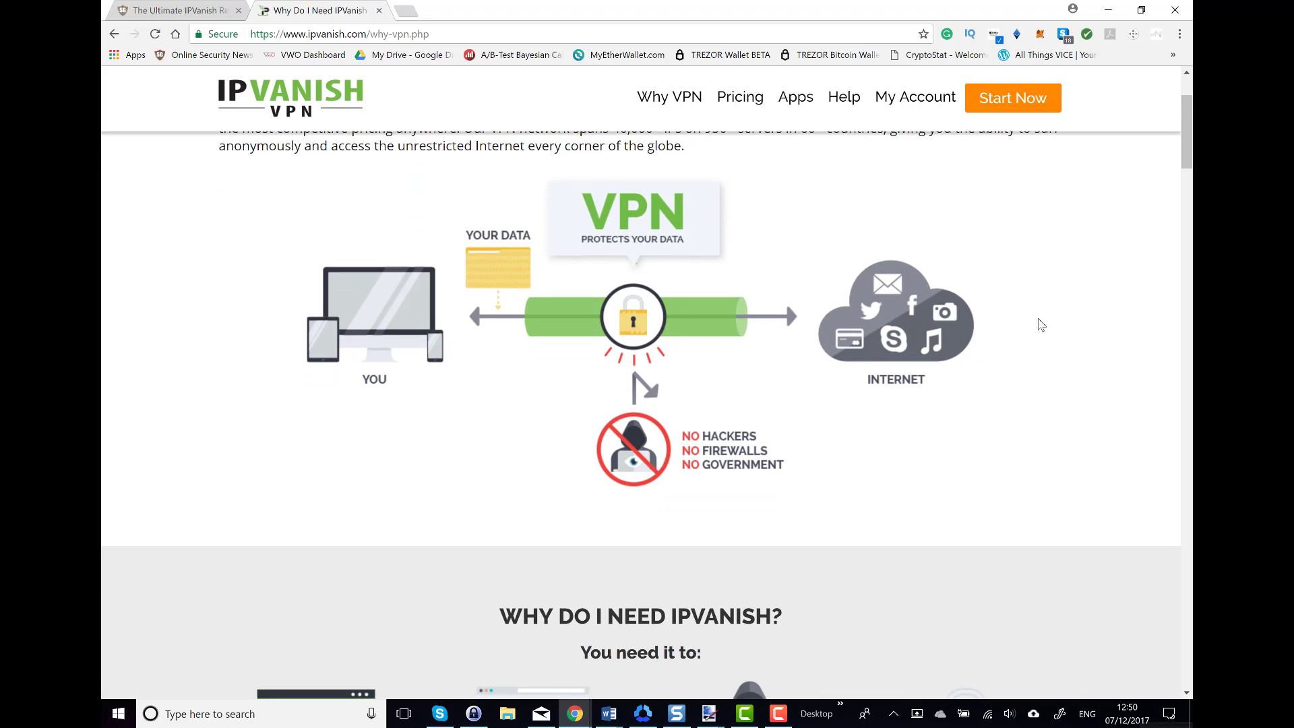
{"action": "scroll", "coordinate": [1042, 325], "scroll_direction": "down", "scroll_amount": 2}
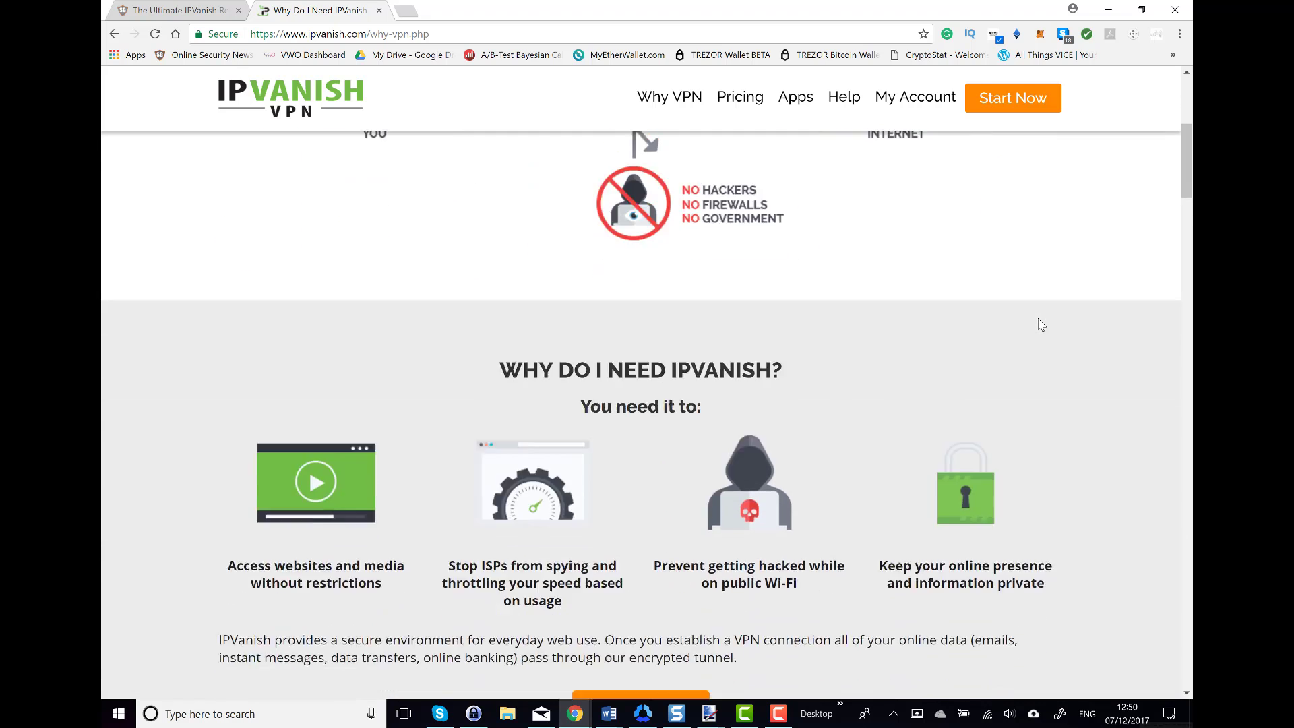
{"action": "scroll", "coordinate": [1042, 324], "scroll_direction": "down", "scroll_amount": 1}
{"action": "scroll", "coordinate": [1041, 324], "scroll_direction": "down", "scroll_amount": 1}
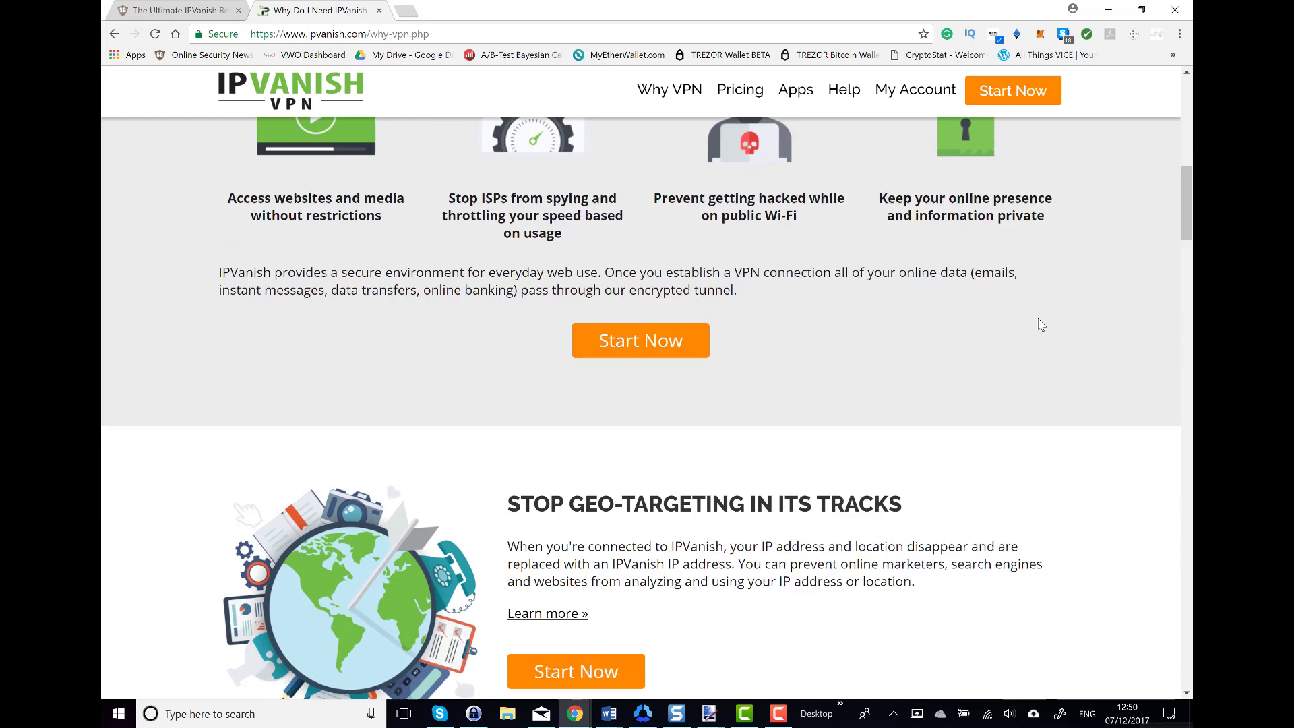
{"action": "scroll", "coordinate": [1041, 325], "scroll_direction": "down", "scroll_amount": 1}
{"action": "scroll", "coordinate": [1042, 325], "scroll_direction": "down", "scroll_amount": 2}
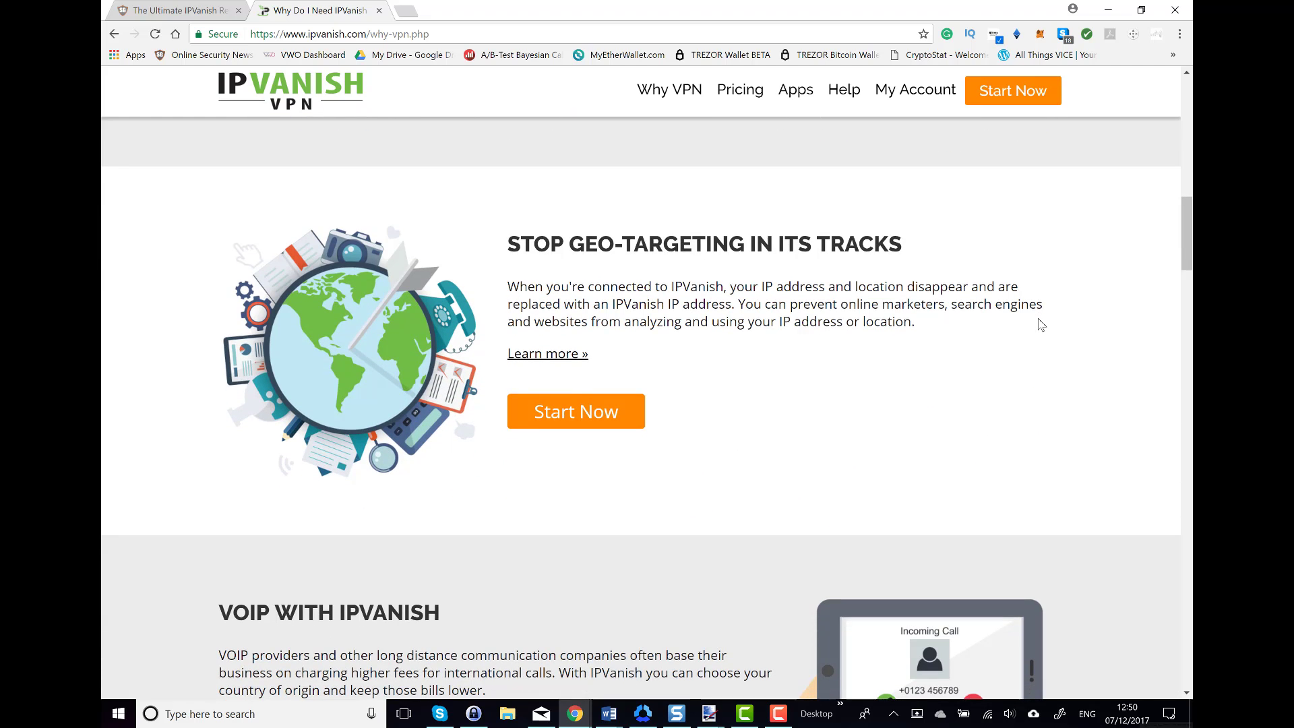
{"action": "scroll", "coordinate": [1042, 325], "scroll_direction": "down", "scroll_amount": 1}
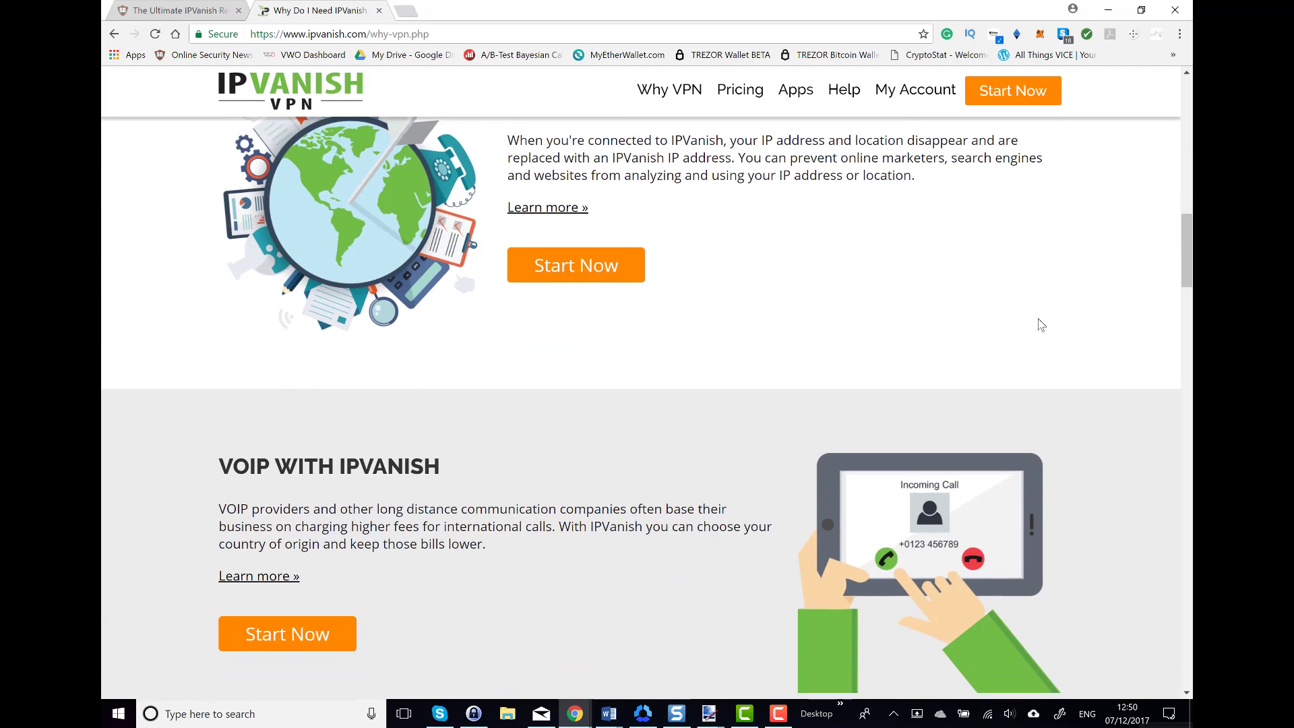
{"action": "scroll", "coordinate": [1042, 325], "scroll_direction": "down", "scroll_amount": 1}
{"action": "scroll", "coordinate": [1041, 325], "scroll_direction": "down", "scroll_amount": 1}
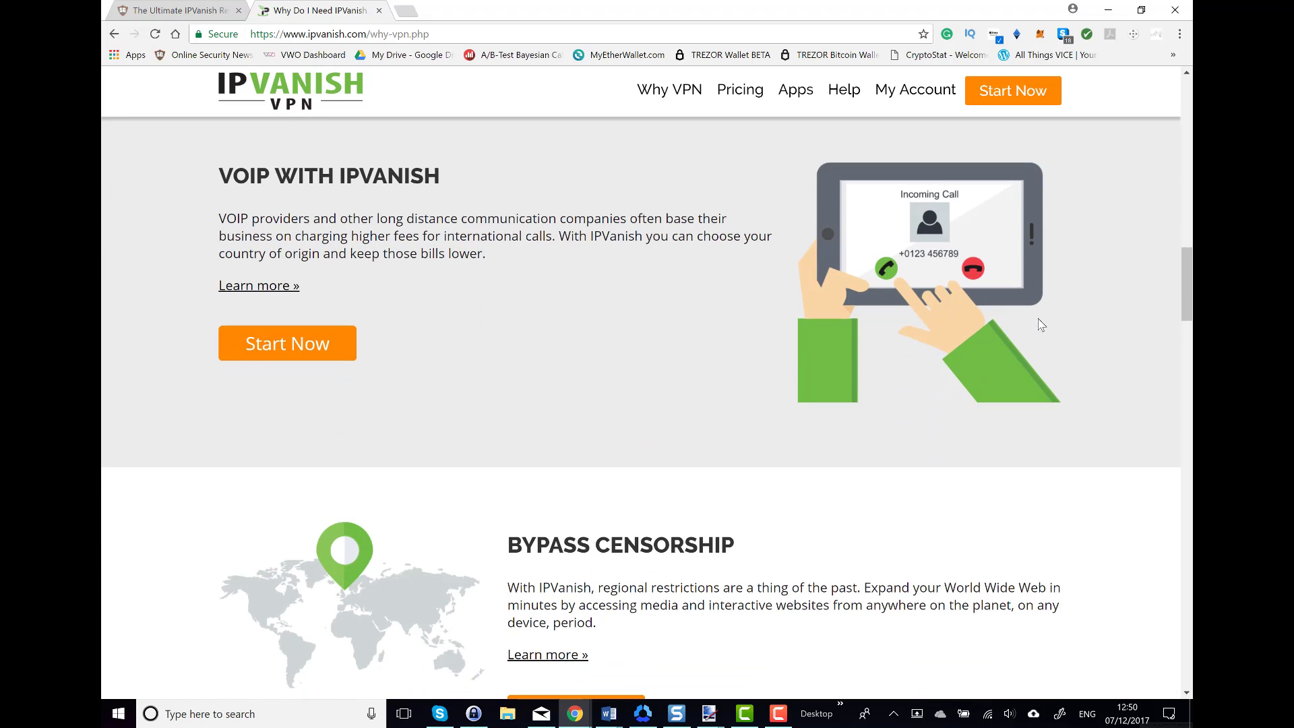
{"action": "scroll", "coordinate": [1041, 325], "scroll_direction": "down", "scroll_amount": 1}
{"action": "scroll", "coordinate": [1041, 325], "scroll_direction": "down", "scroll_amount": 1}
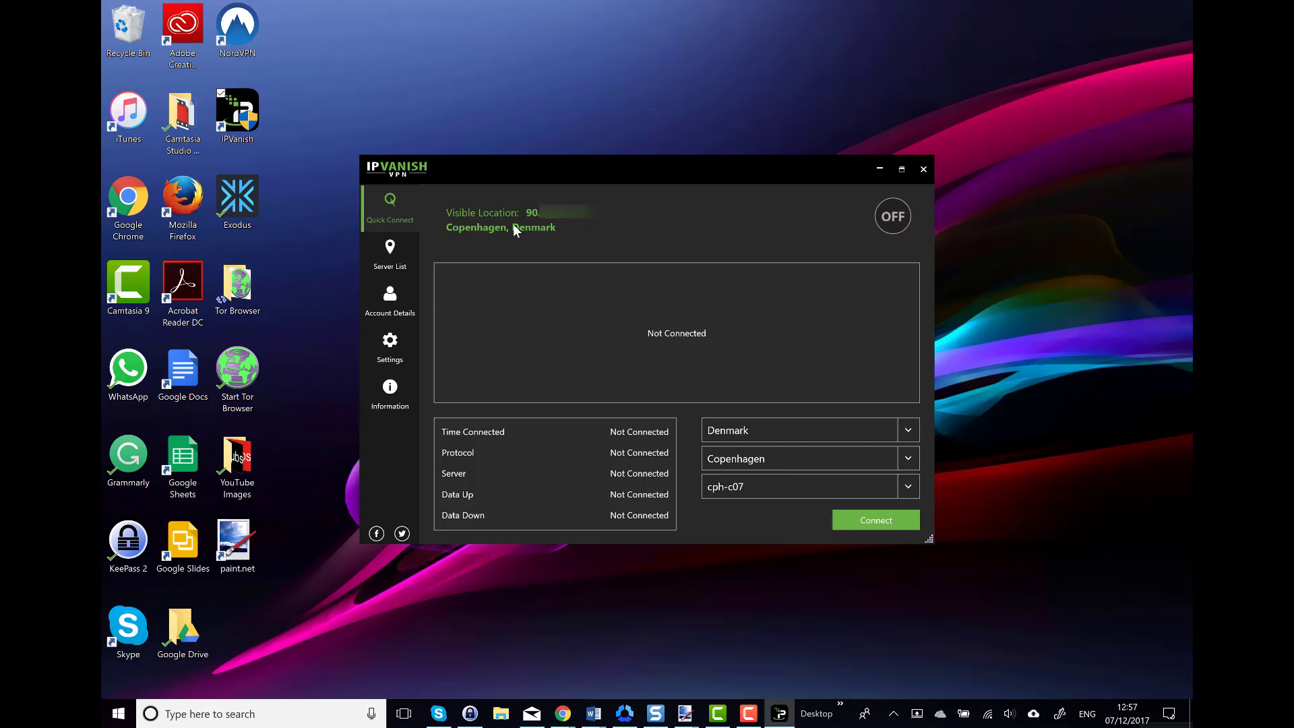
Connect IPVanish to a Melbourne, Australia server, then disconnect, keeping Australia selected
{"action": "left_click", "coordinate": [910, 431]}
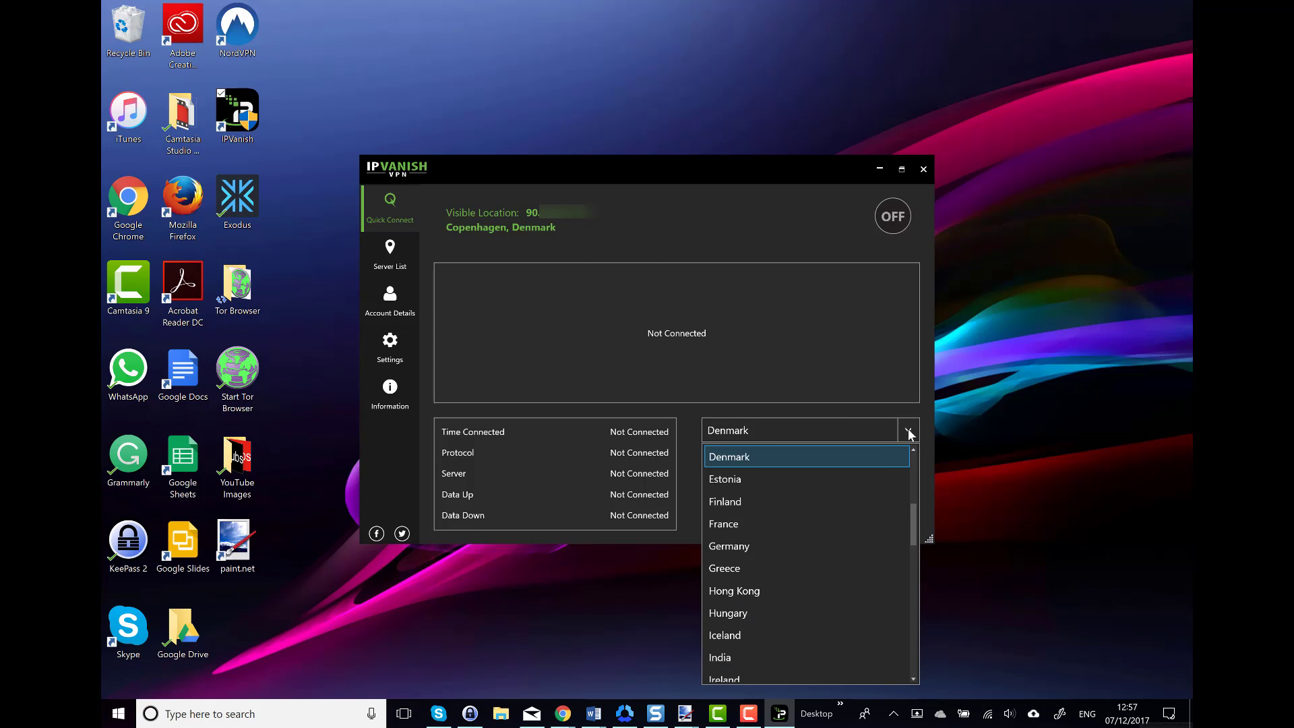
{"action": "scroll", "coordinate": [870, 499], "scroll_direction": "up", "scroll_amount": 4}
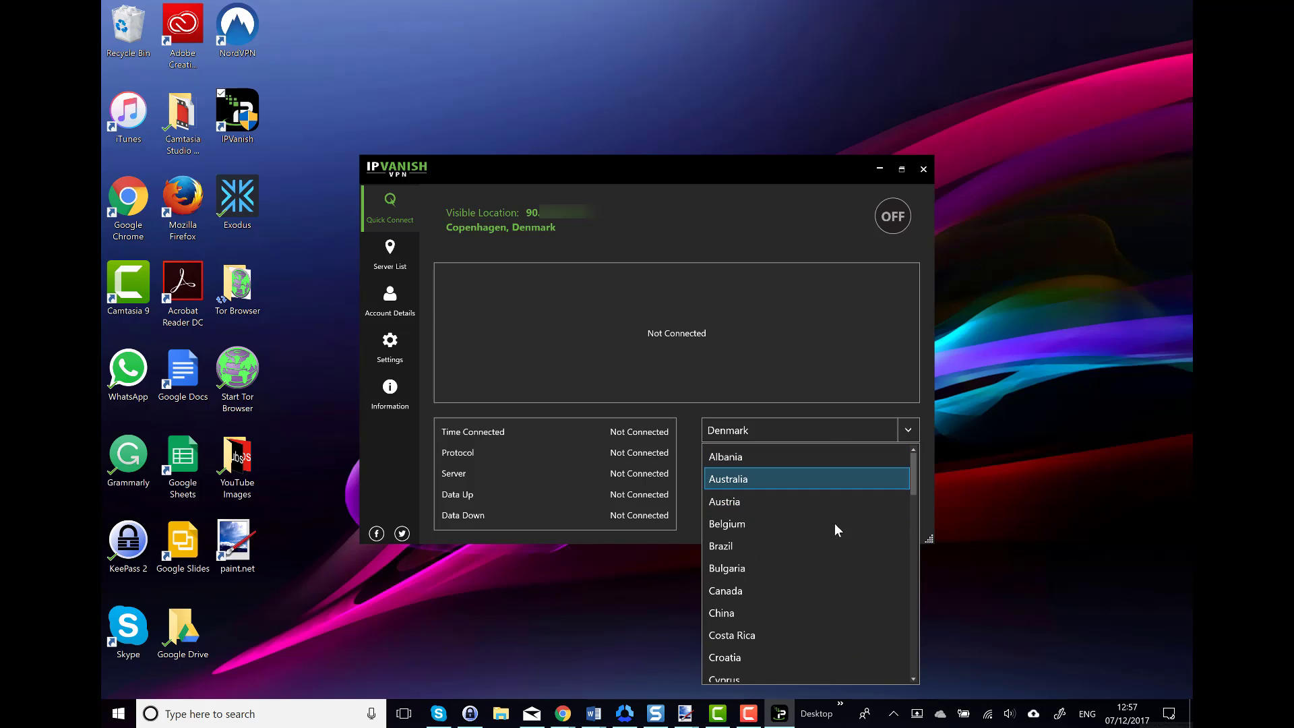
{"action": "left_click", "coordinate": [831, 483]}
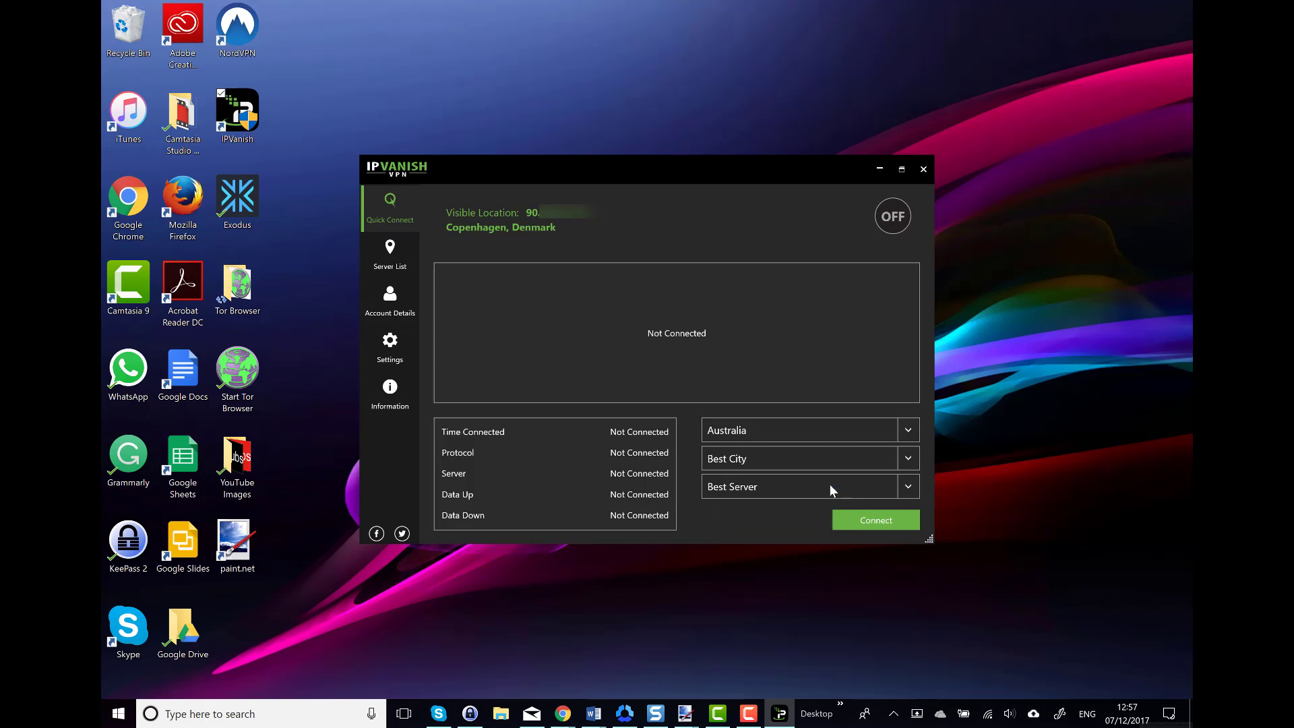
{"action": "left_click", "coordinate": [860, 519]}
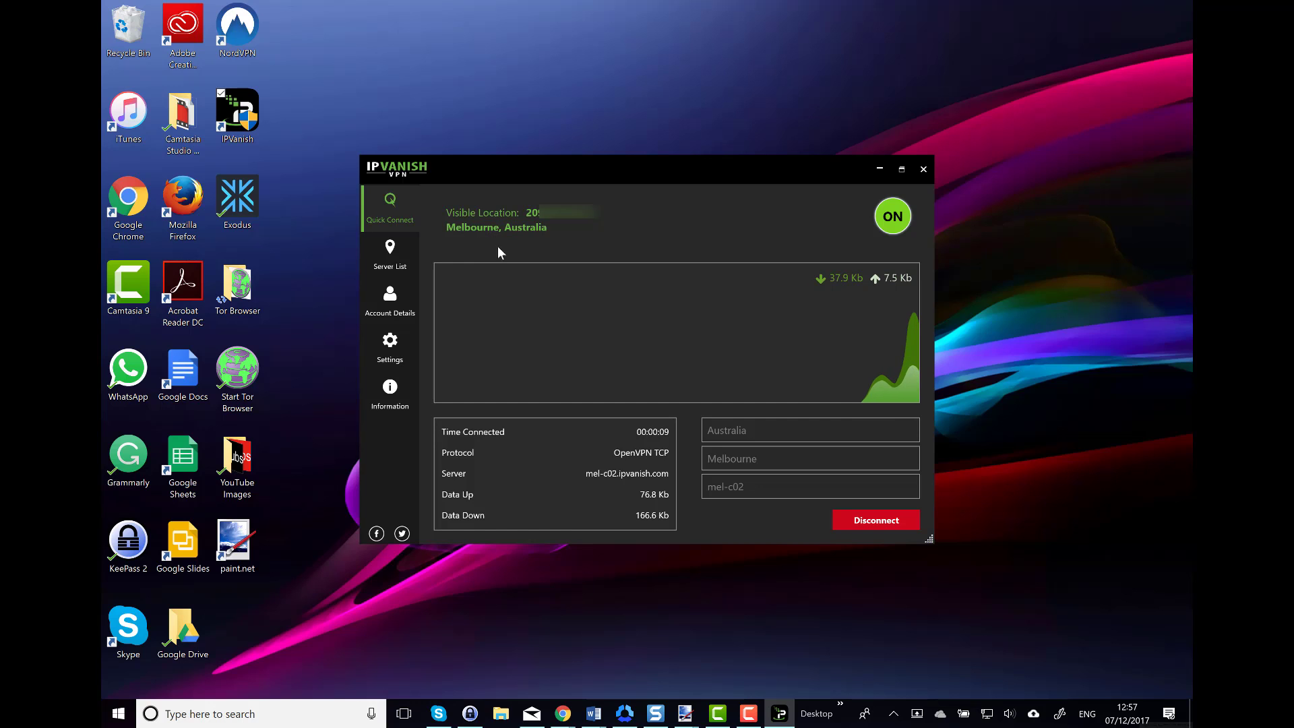
{"action": "left_click", "coordinate": [857, 522]}
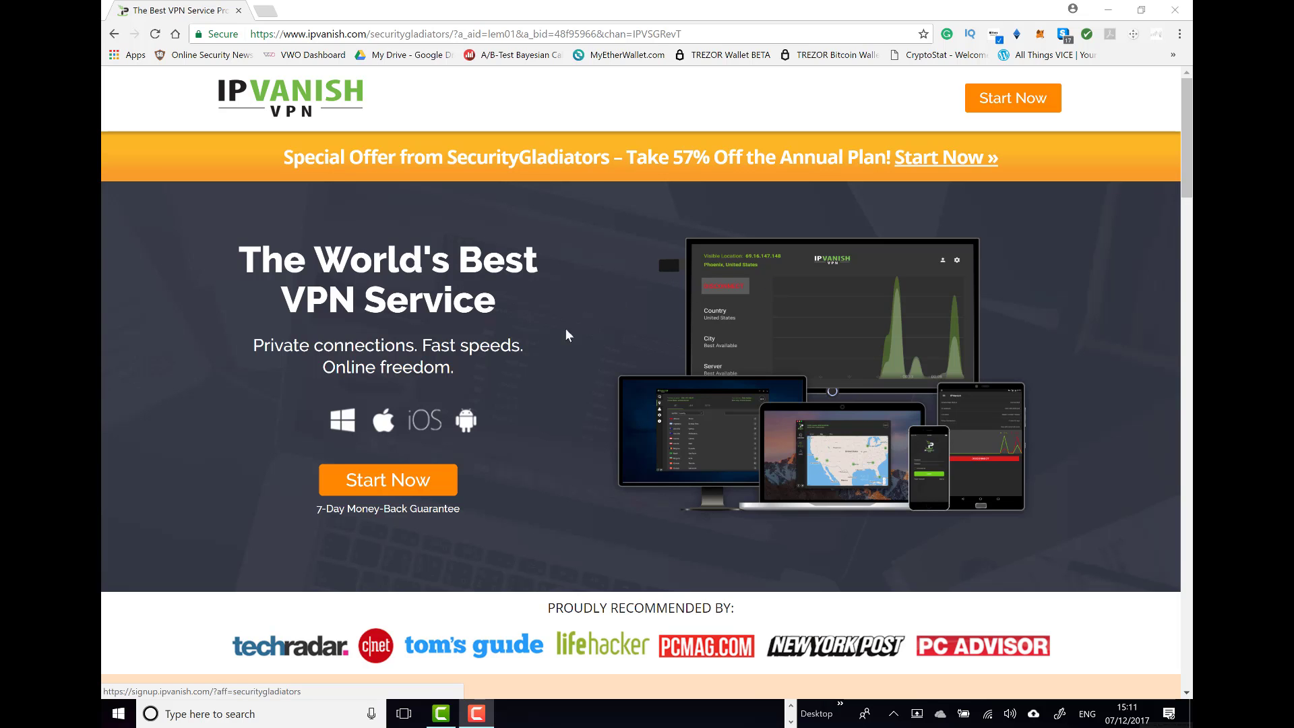
Start signing up for the discounted IPVanish plan with Start Now
{"action": "left_click", "coordinate": [442, 483]}
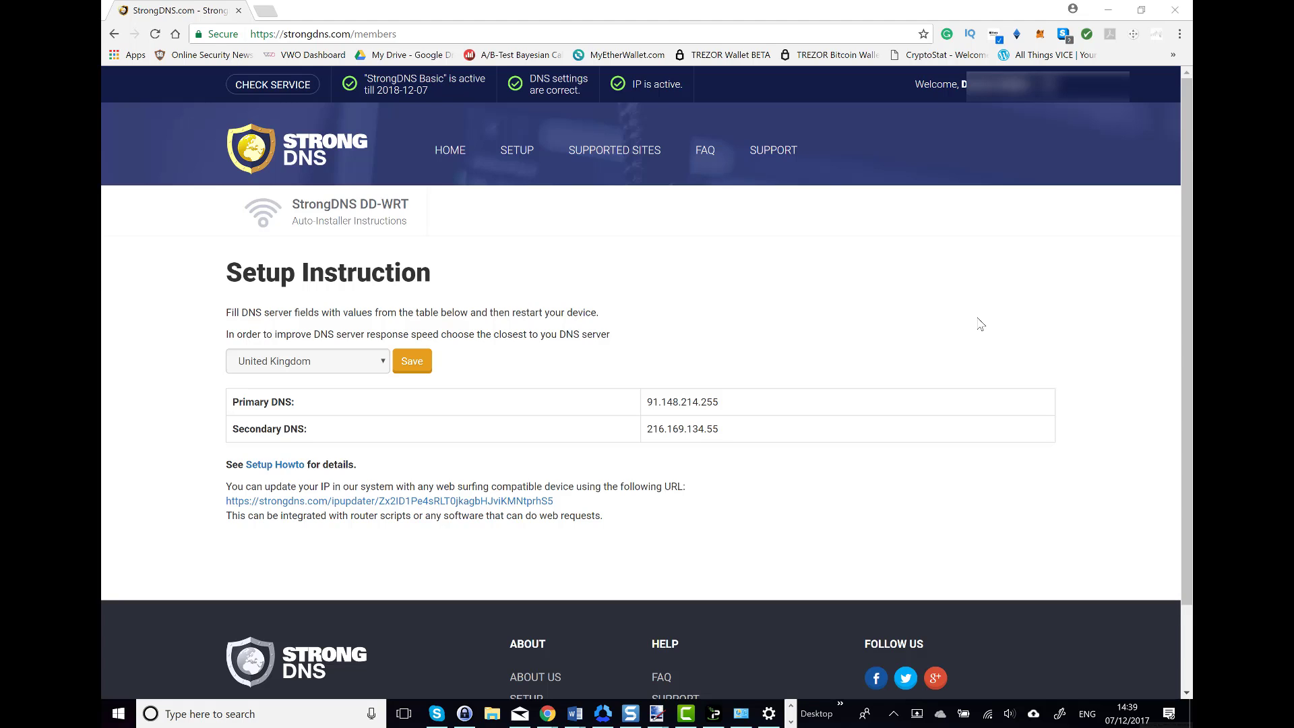
{"action": "left_click", "coordinate": [517, 149]}
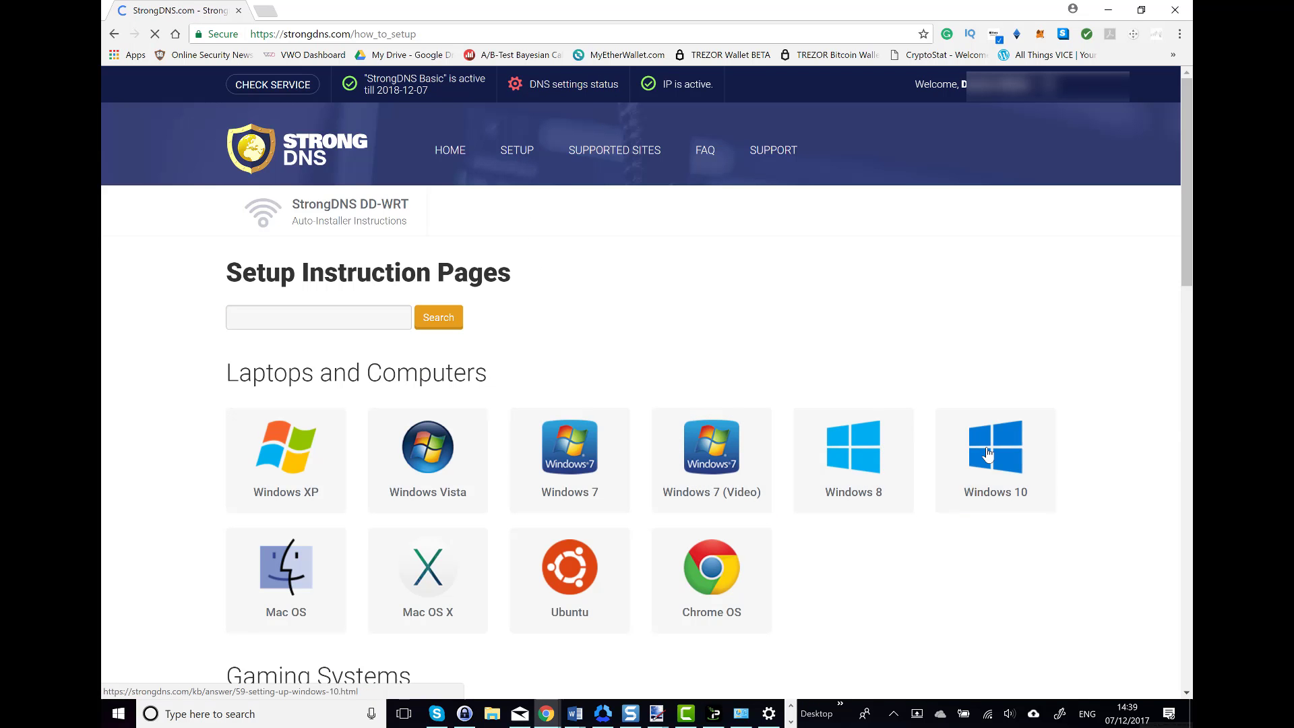
{"action": "left_click", "coordinate": [989, 454]}
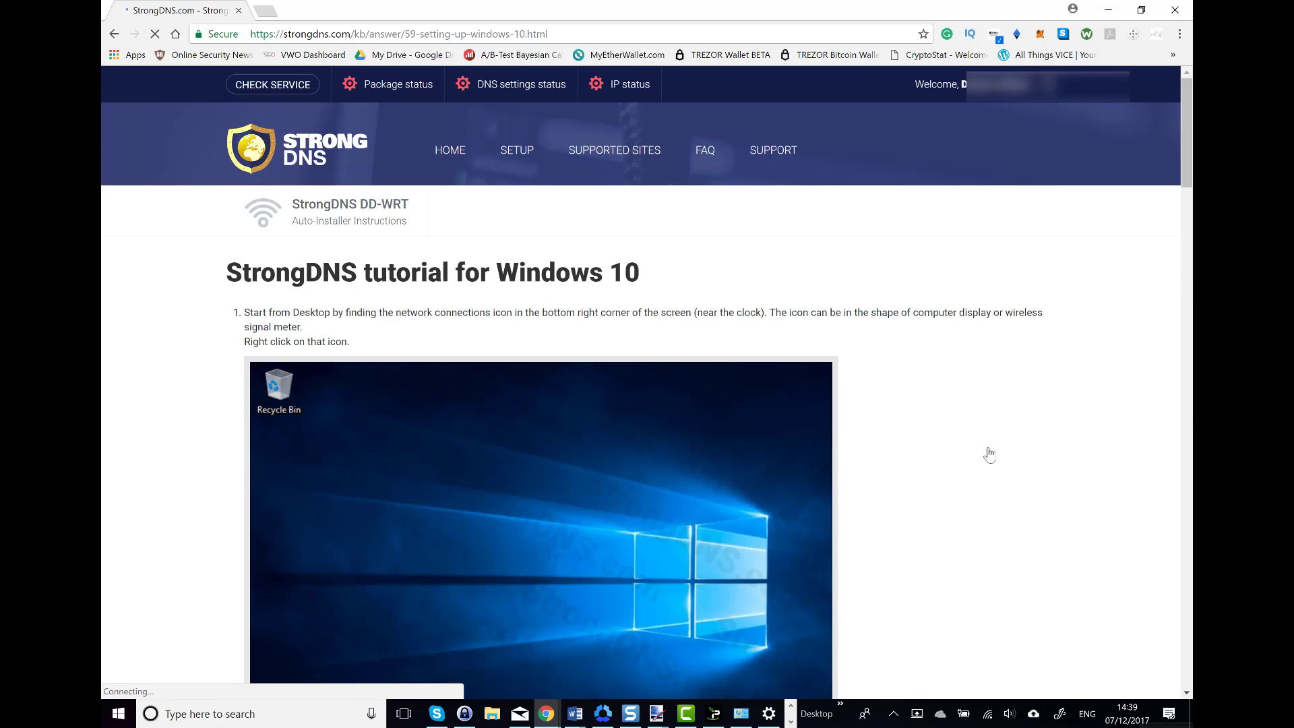
{"action": "scroll", "coordinate": [990, 455], "scroll_direction": "down", "scroll_amount": 1}
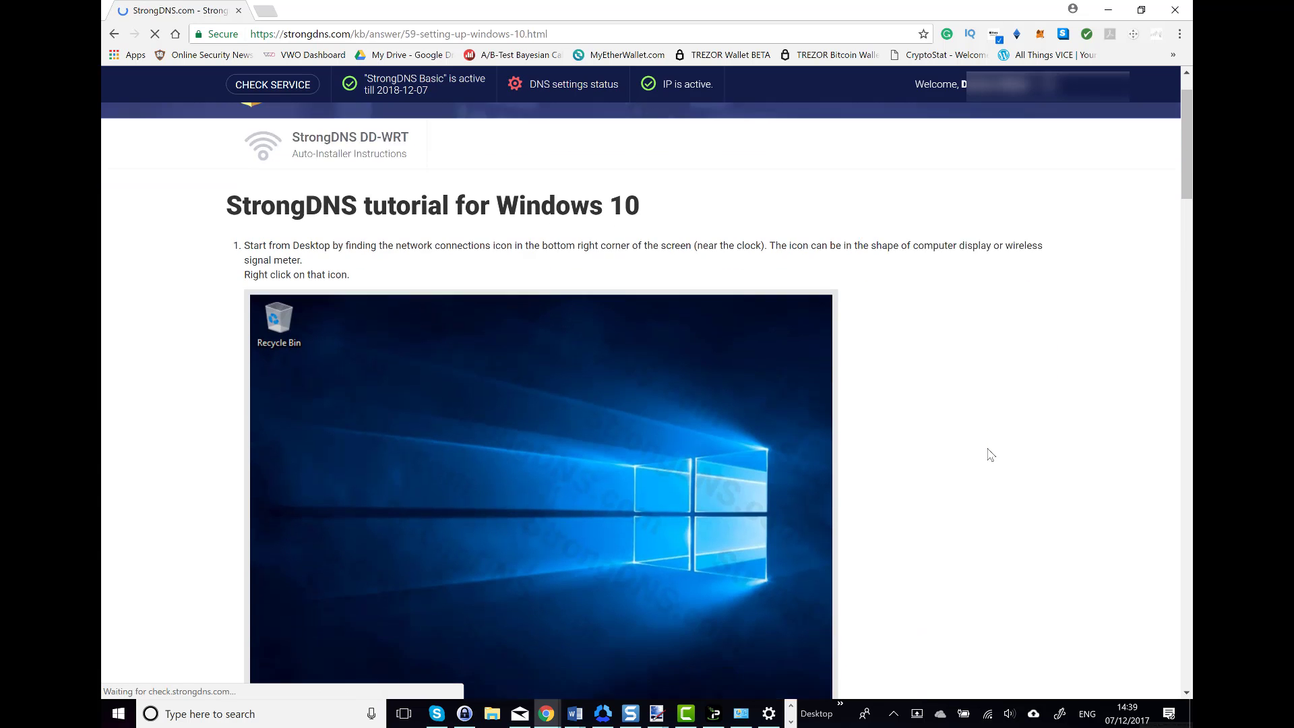
{"action": "scroll", "coordinate": [989, 454], "scroll_direction": "down", "scroll_amount": 1}
{"action": "scroll", "coordinate": [989, 454], "scroll_direction": "down", "scroll_amount": 1}
{"action": "scroll", "coordinate": [990, 454], "scroll_direction": "down", "scroll_amount": 1}
{"action": "scroll", "coordinate": [990, 454], "scroll_direction": "down", "scroll_amount": 1}
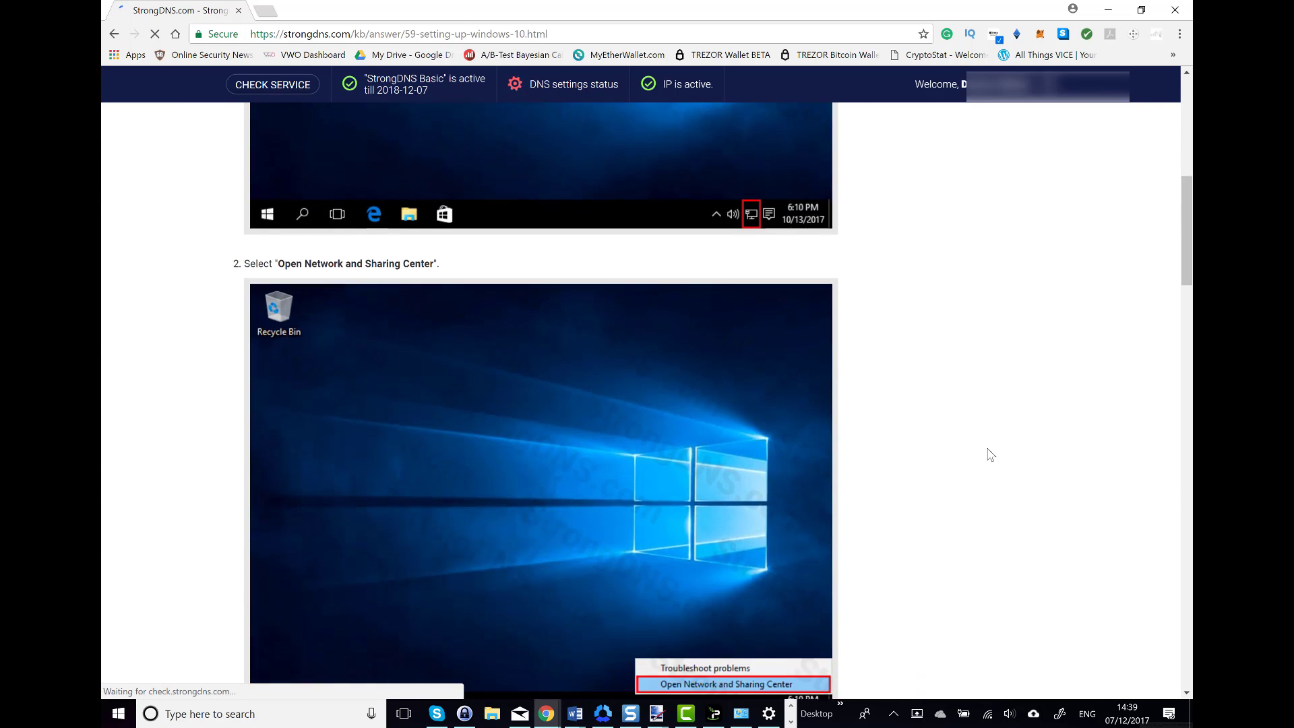
{"action": "scroll", "coordinate": [990, 454], "scroll_direction": "down", "scroll_amount": 2}
{"action": "scroll", "coordinate": [990, 454], "scroll_direction": "down", "scroll_amount": 1}
{"action": "scroll", "coordinate": [989, 453], "scroll_direction": "down", "scroll_amount": 1}
{"action": "scroll", "coordinate": [989, 455], "scroll_direction": "down", "scroll_amount": 3}
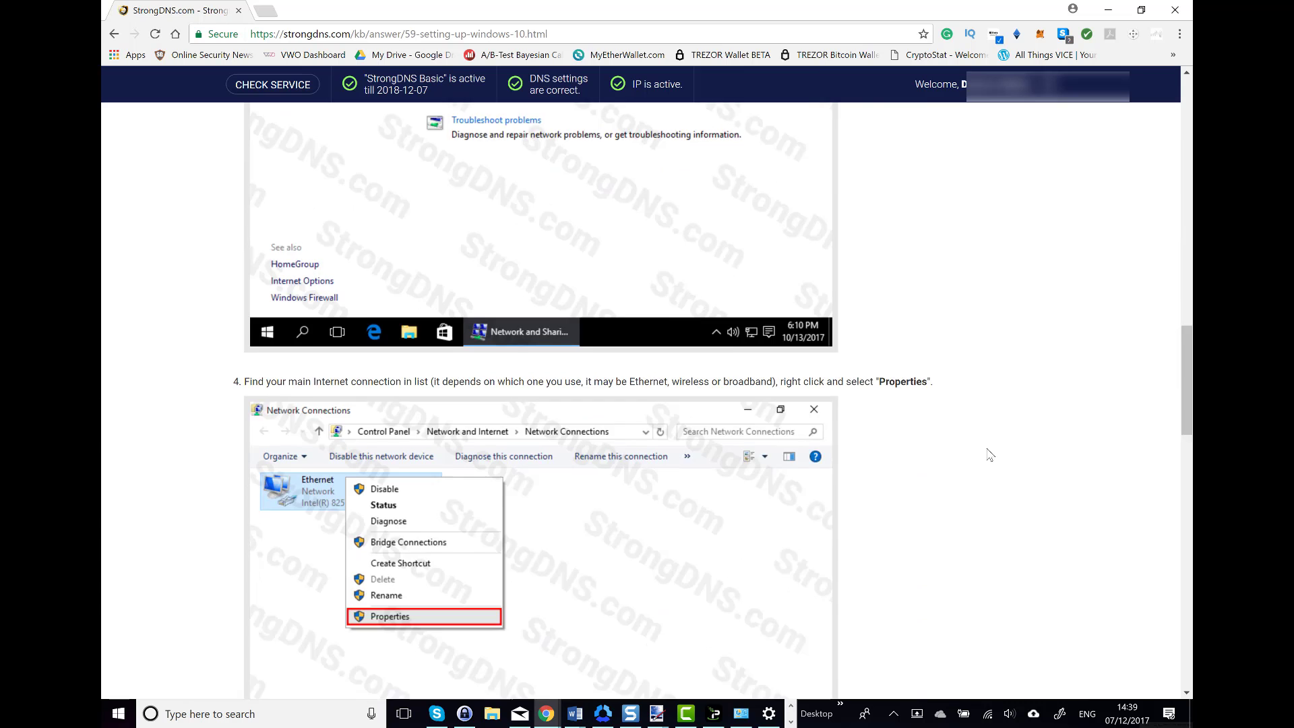
{"action": "scroll", "coordinate": [990, 454], "scroll_direction": "down", "scroll_amount": 3}
{"action": "scroll", "coordinate": [990, 454], "scroll_direction": "down", "scroll_amount": 4}
{"action": "scroll", "coordinate": [990, 454], "scroll_direction": "down", "scroll_amount": 1}
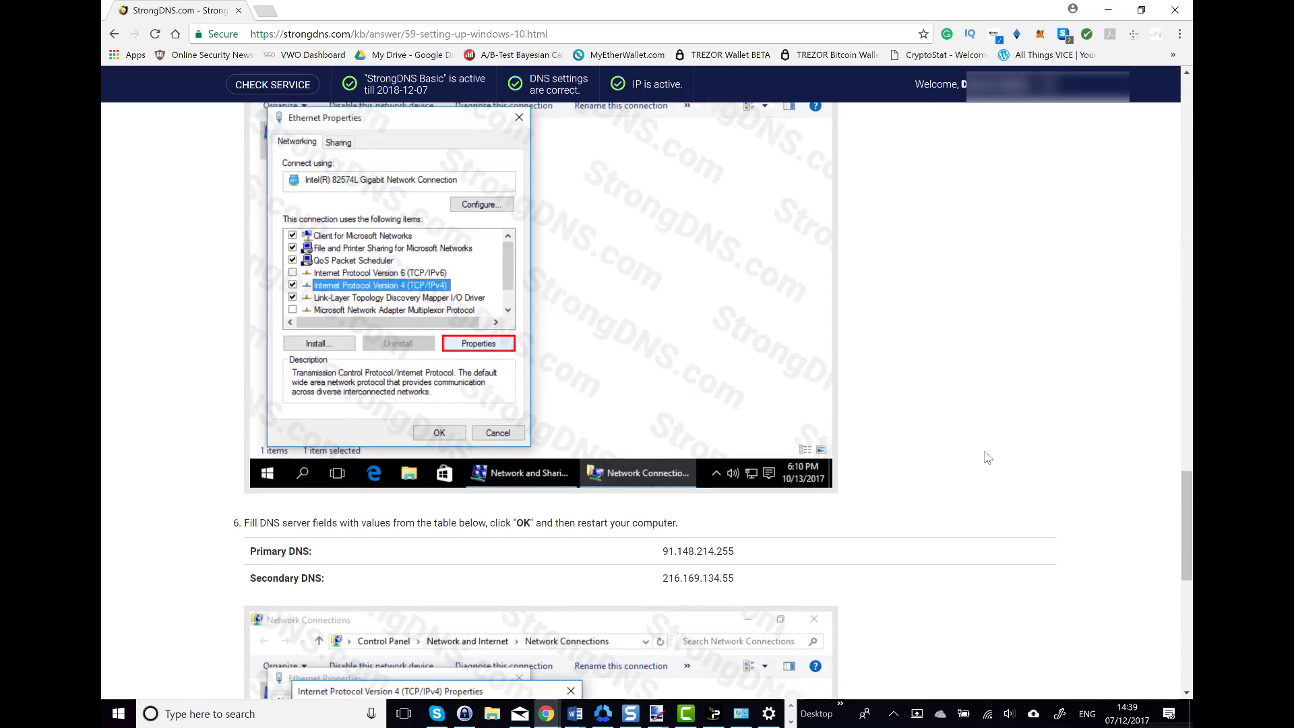
{"action": "scroll", "coordinate": [1048, 448], "scroll_direction": "down", "scroll_amount": 2}
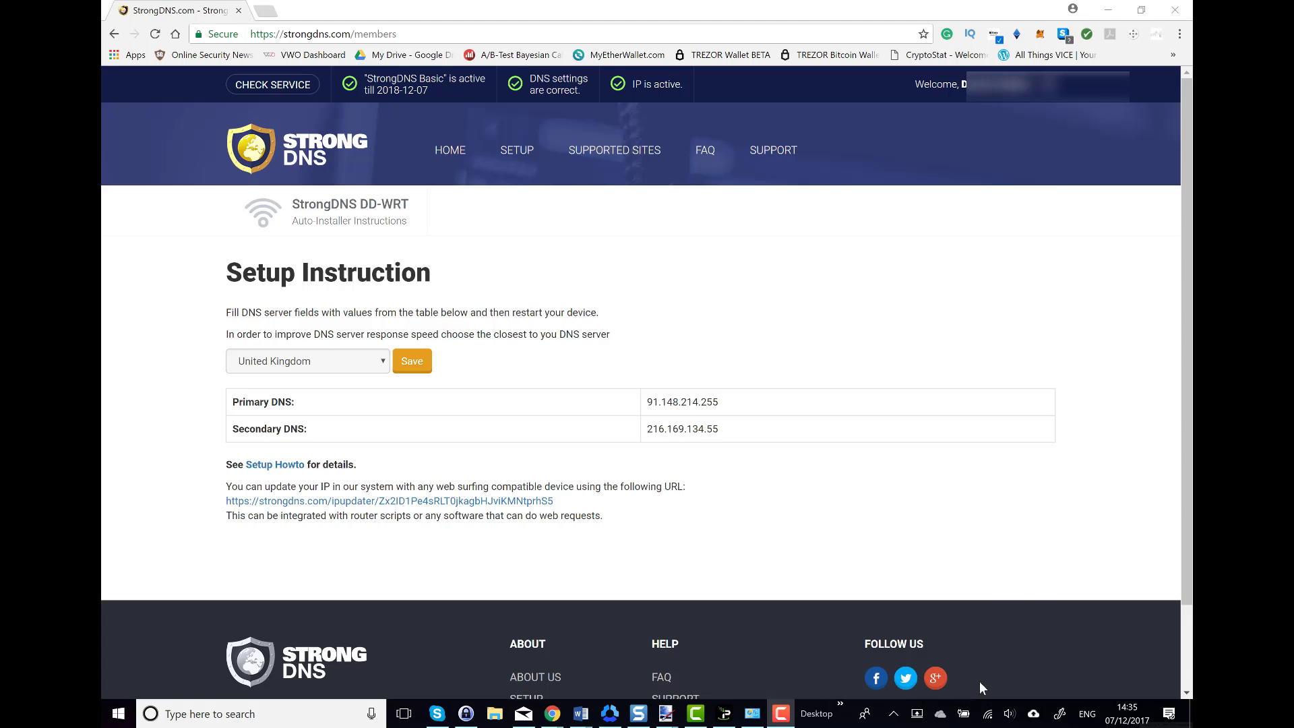
Open the WiFi adapter's Properties from Network & Internet settings' adapter options
{"action": "right_click", "coordinate": [991, 719]}
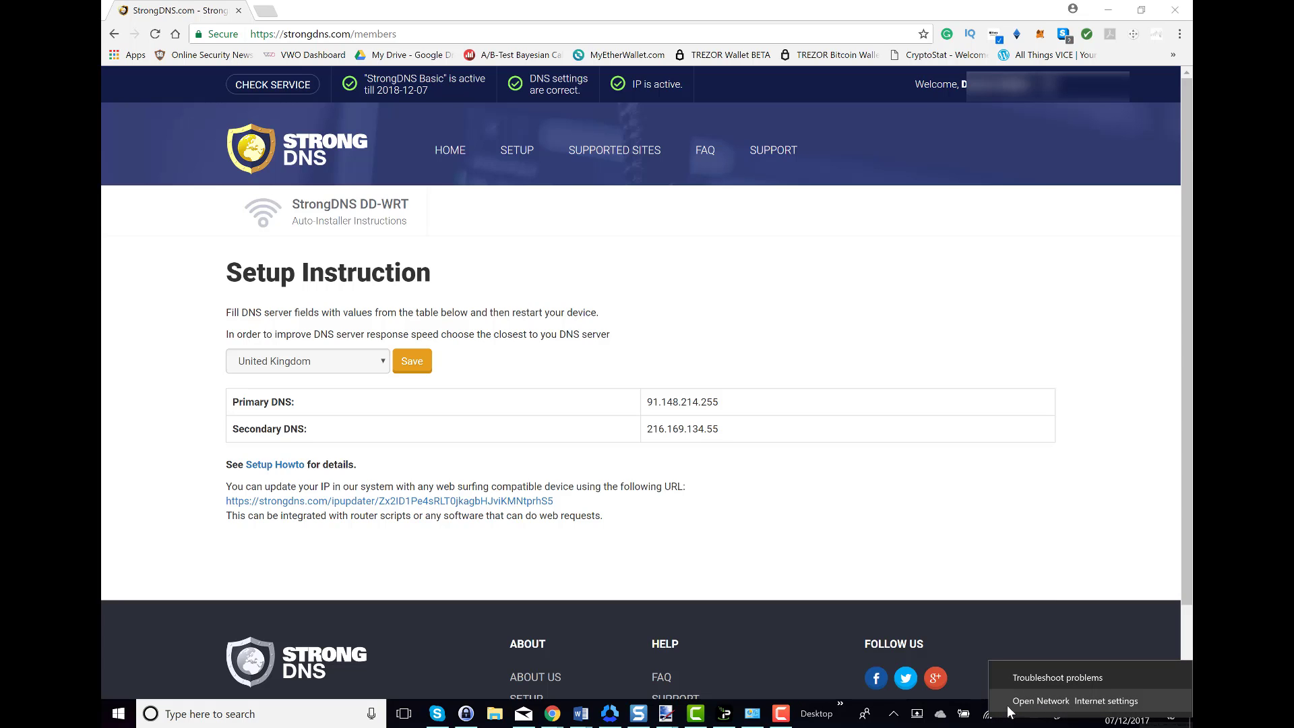
{"action": "left_click", "coordinate": [1008, 706]}
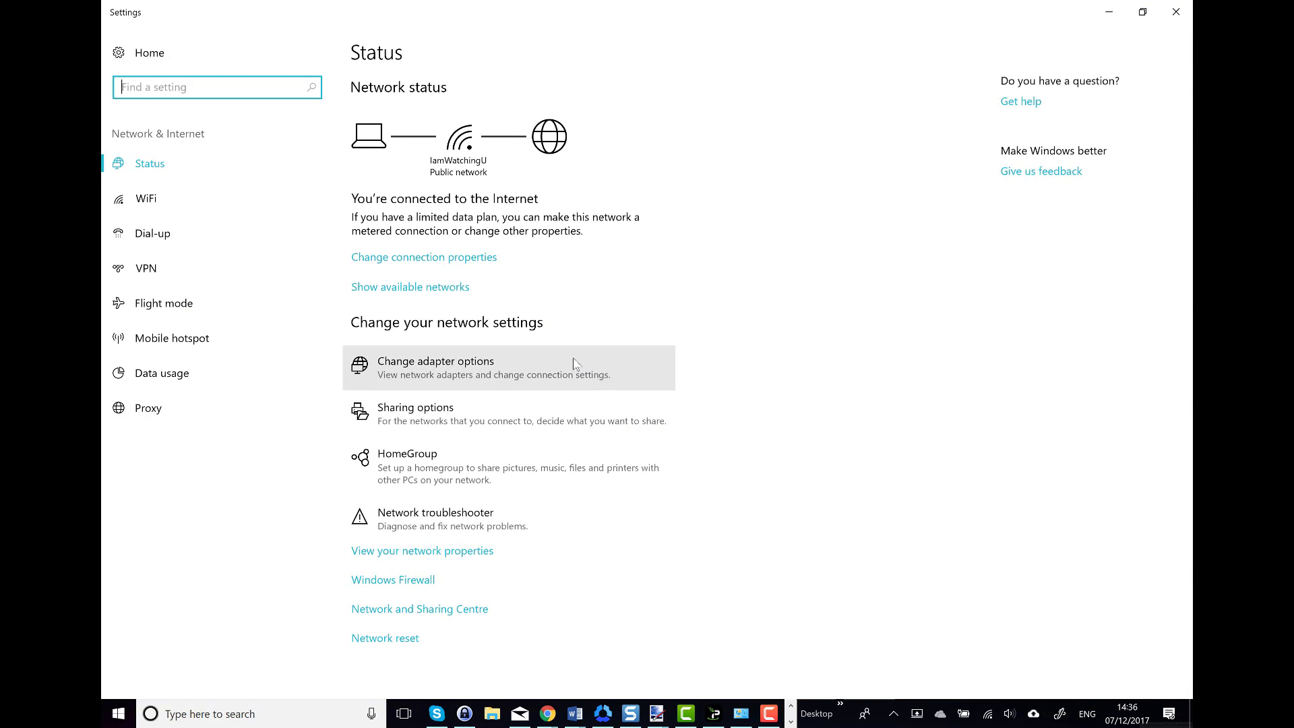
{"action": "left_click", "coordinate": [248, 195]}
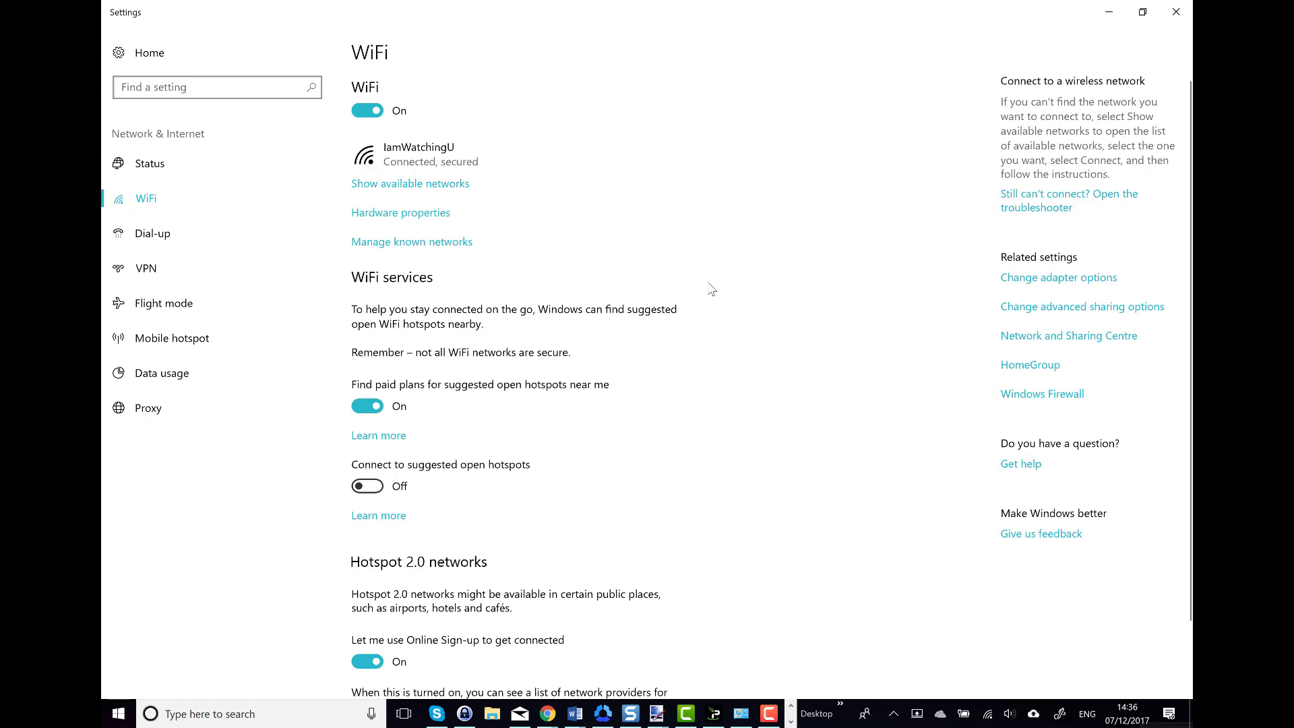
{"action": "left_click", "coordinate": [1028, 292]}
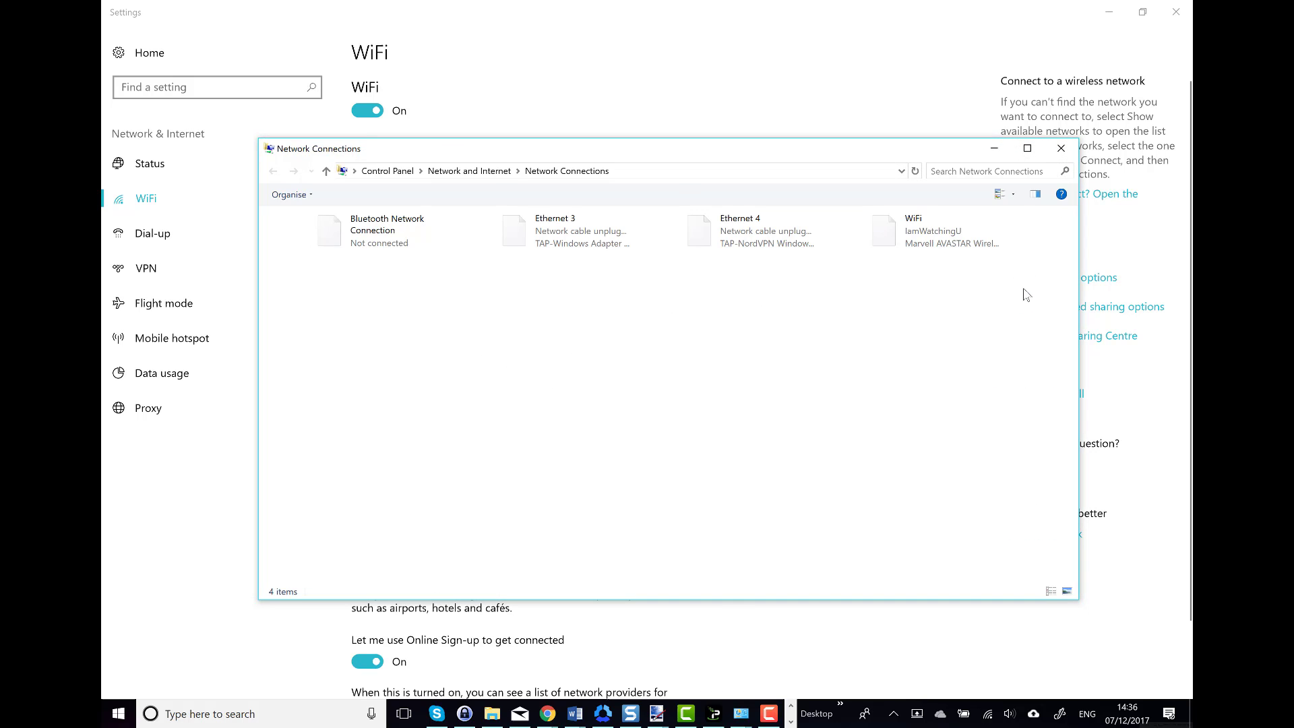
{"action": "left_click", "coordinate": [923, 249]}
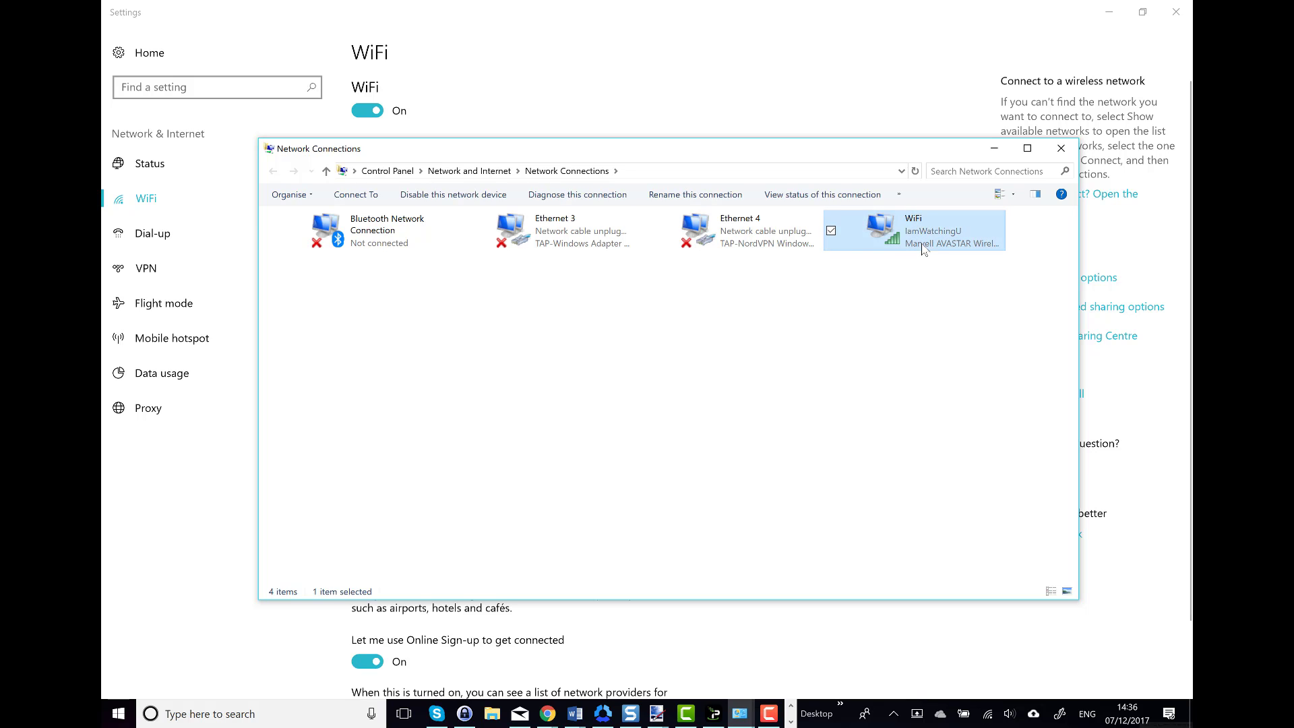
{"action": "right_click", "coordinate": [923, 249]}
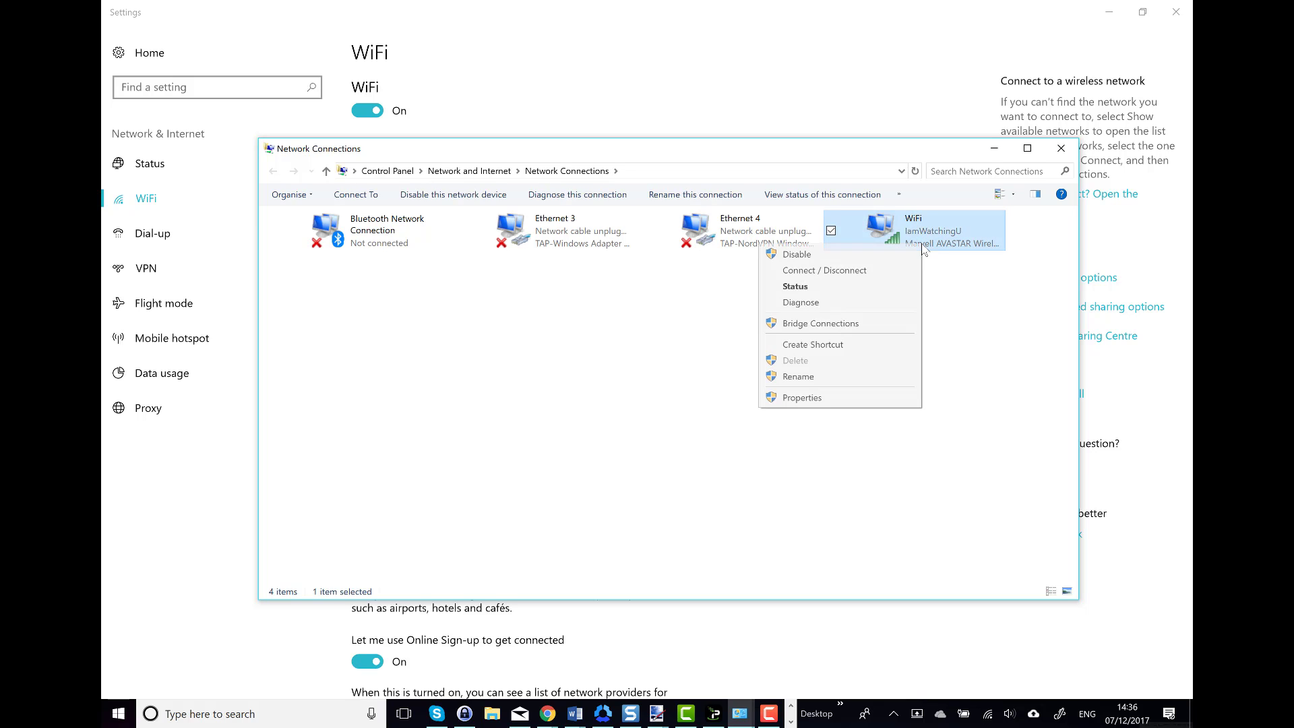
{"action": "left_click", "coordinate": [879, 402]}
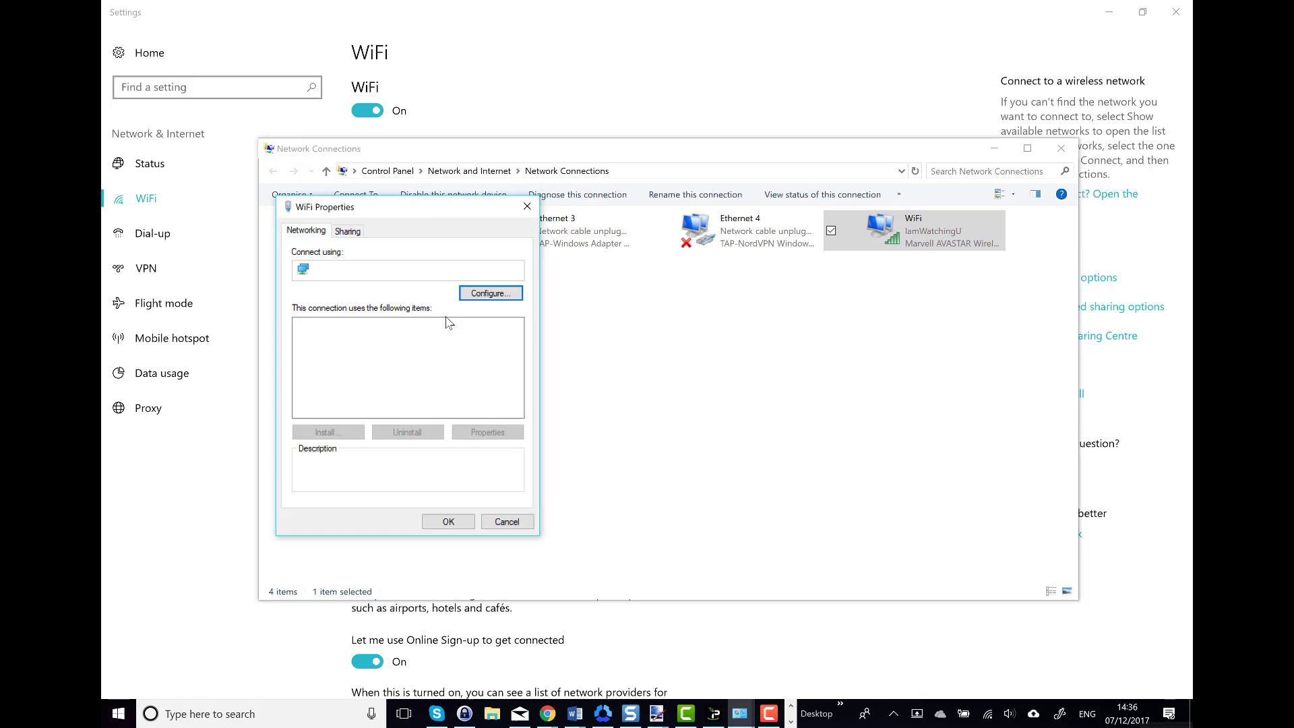
Open the Internet Protocol Version 4 (TCP/IPv4) properties to show the DNS fields
{"action": "left_click_drag", "start_coordinate": [445, 209], "coordinate": [697, 153]}
{"action": "scroll", "coordinate": [710, 320], "scroll_direction": "down", "scroll_amount": 1}
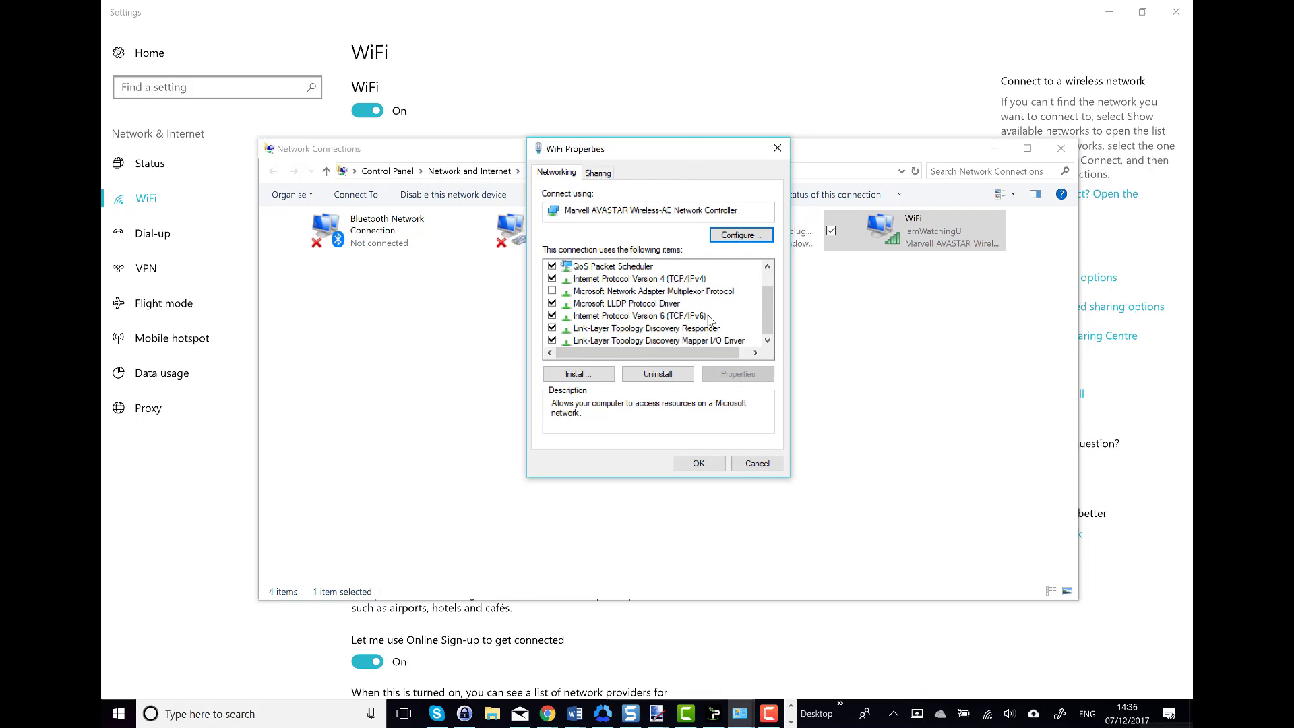
{"action": "scroll", "coordinate": [711, 319], "scroll_direction": "up", "scroll_amount": 1}
{"action": "scroll", "coordinate": [711, 319], "scroll_direction": "down", "scroll_amount": 1}
{"action": "left_click", "coordinate": [663, 279]}
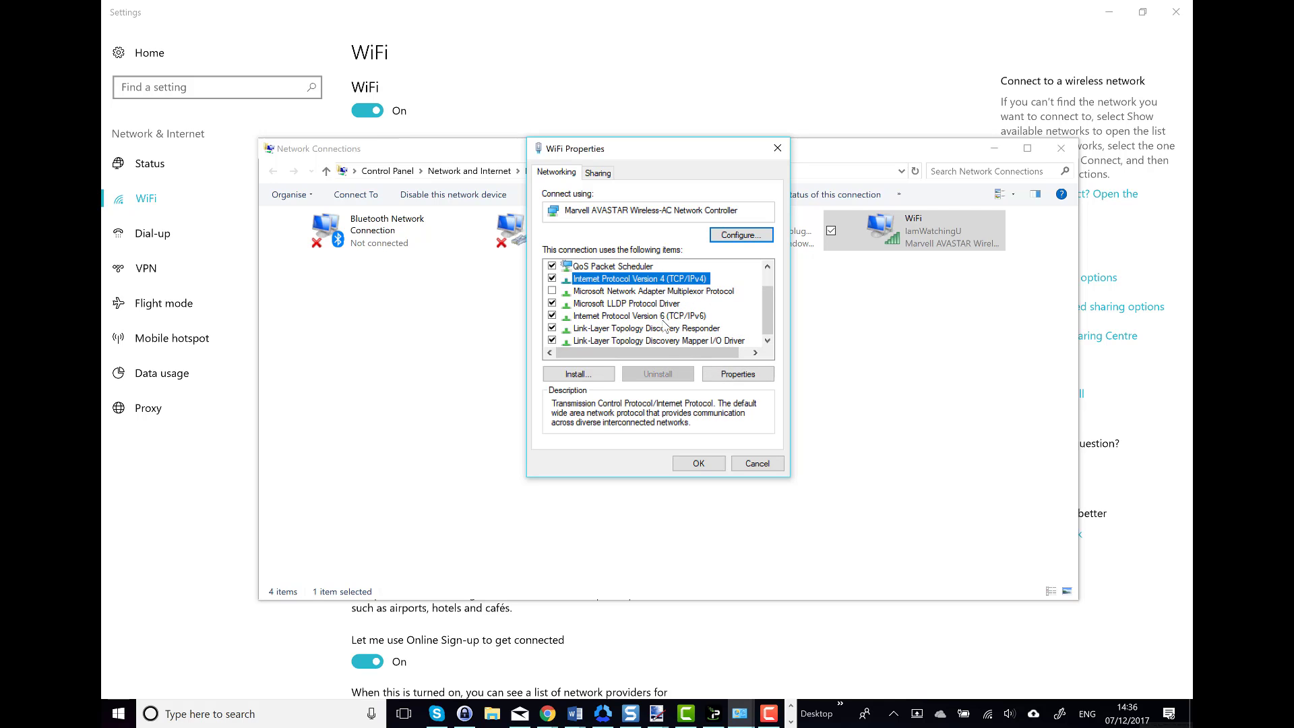
{"action": "left_click", "coordinate": [736, 373]}
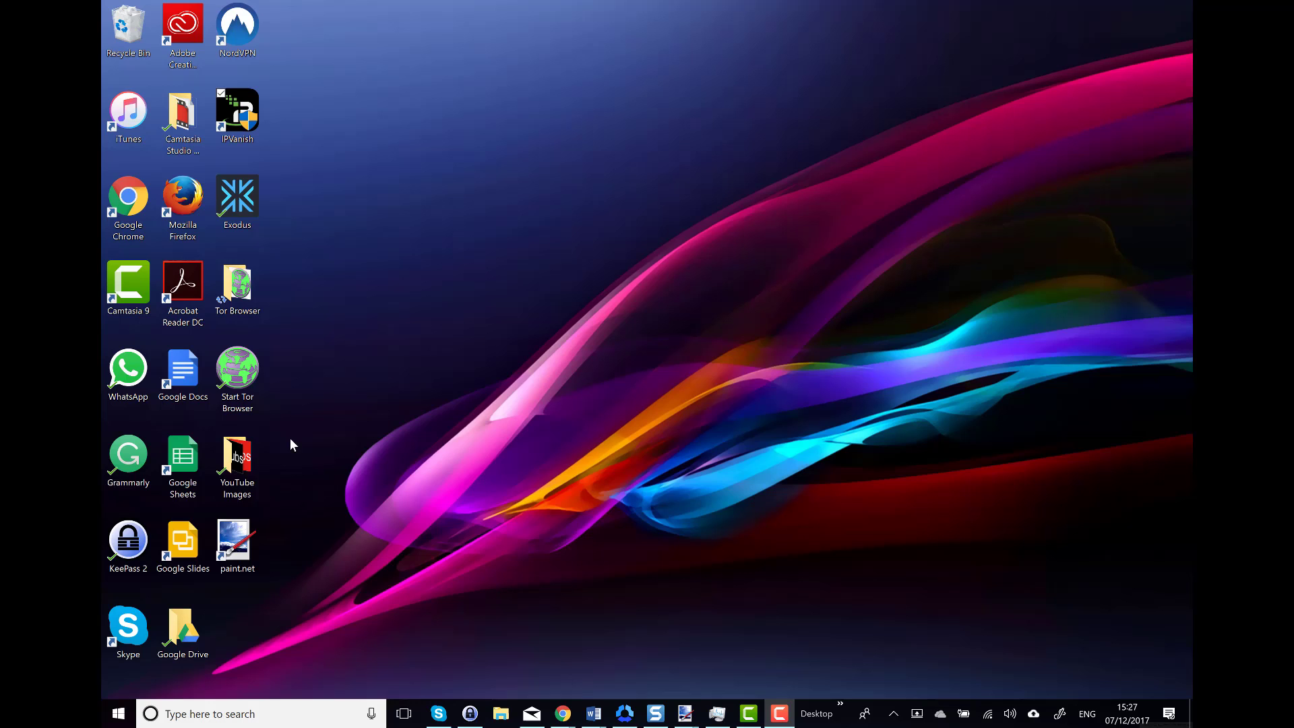
Launch Tor Browser from the 'Start Tor Browser' desktop icon
{"action": "double_click", "coordinate": [237, 405]}
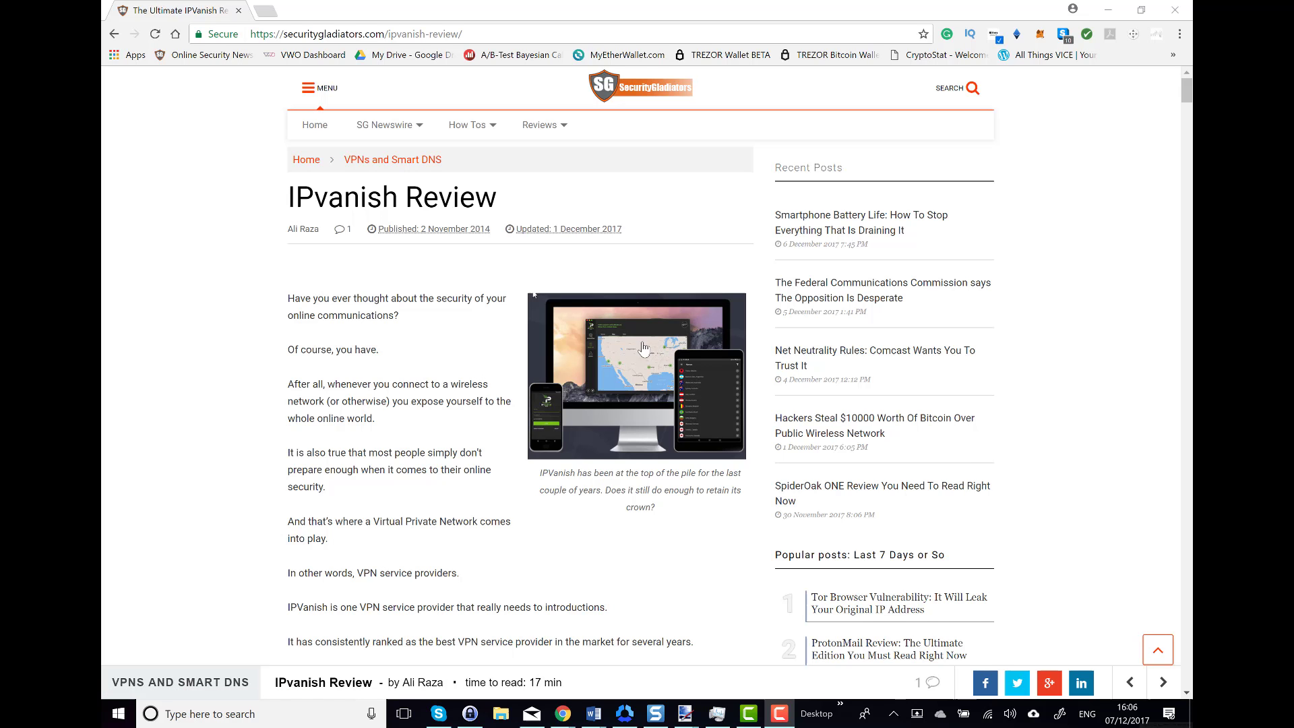
{"action": "scroll", "coordinate": [614, 337], "scroll_direction": "down", "scroll_amount": 1}
{"action": "scroll", "coordinate": [614, 337], "scroll_direction": "down", "scroll_amount": 1}
{"action": "scroll", "coordinate": [597, 344], "scroll_direction": "down", "scroll_amount": 1}
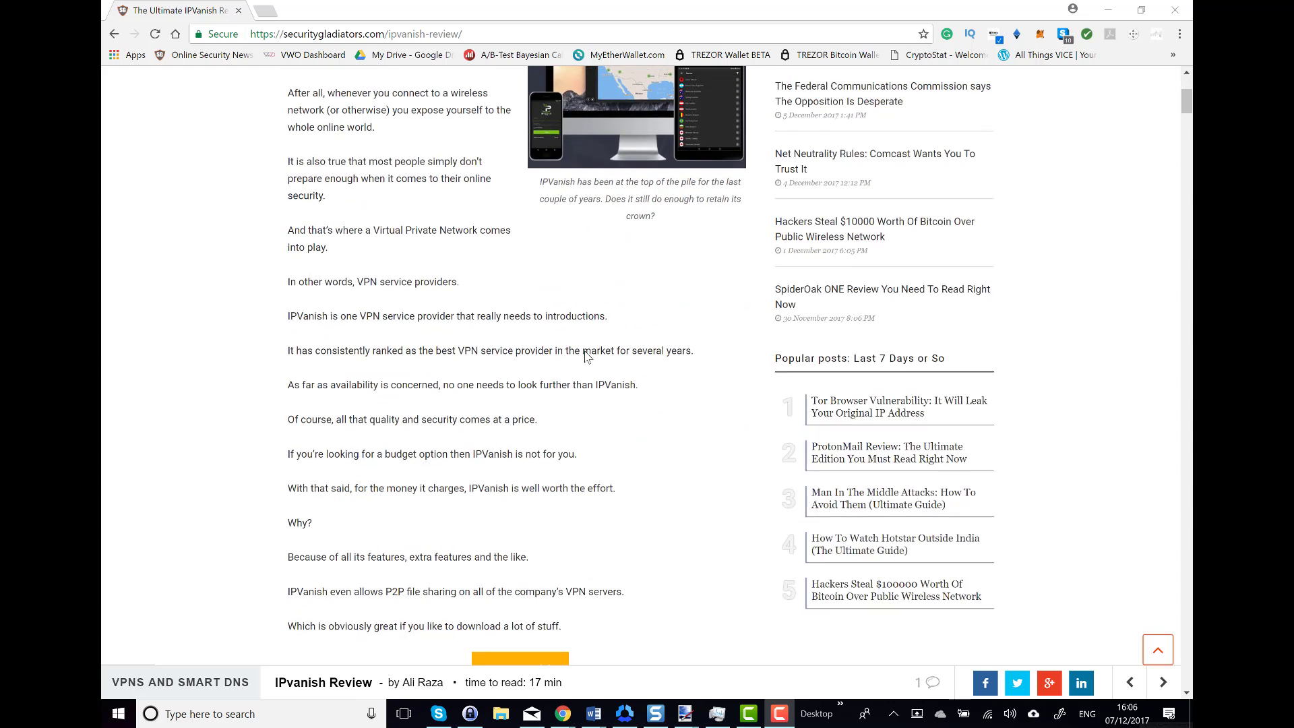
{"action": "scroll", "coordinate": [583, 352], "scroll_direction": "down", "scroll_amount": 1}
{"action": "scroll", "coordinate": [584, 351], "scroll_direction": "down", "scroll_amount": 2}
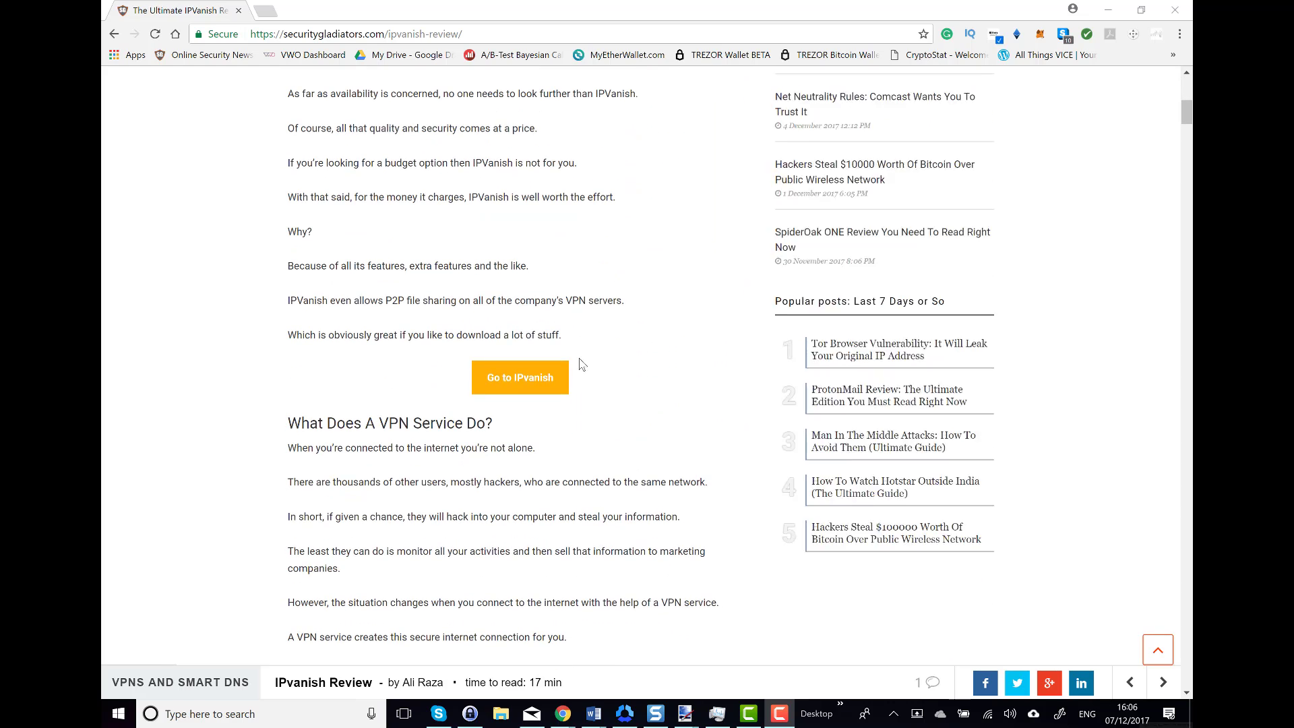
Follow the review's 'Go to IPvanish' link to the 57%-off offer page
{"action": "left_click", "coordinate": [499, 389]}
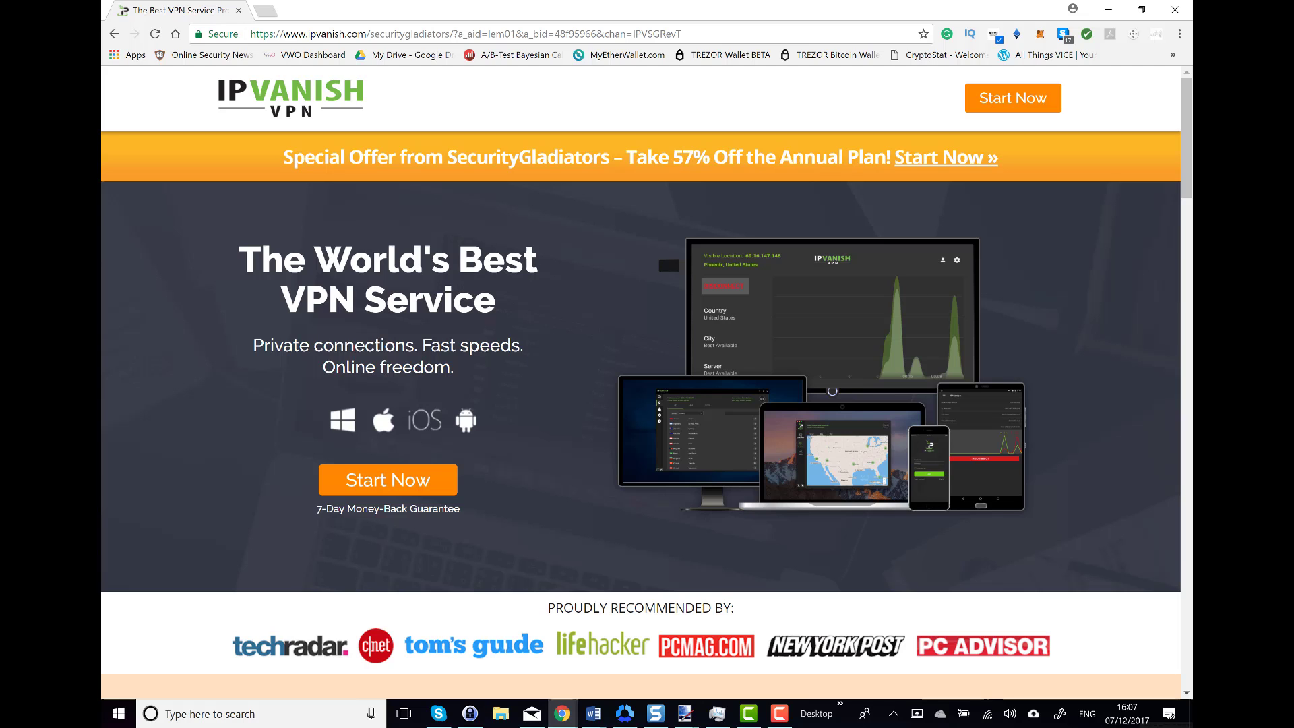
Go back to the SecurityGladiators IPvanish Review article with Alt+Left
{"action": "key", "text": "alt+Left"}
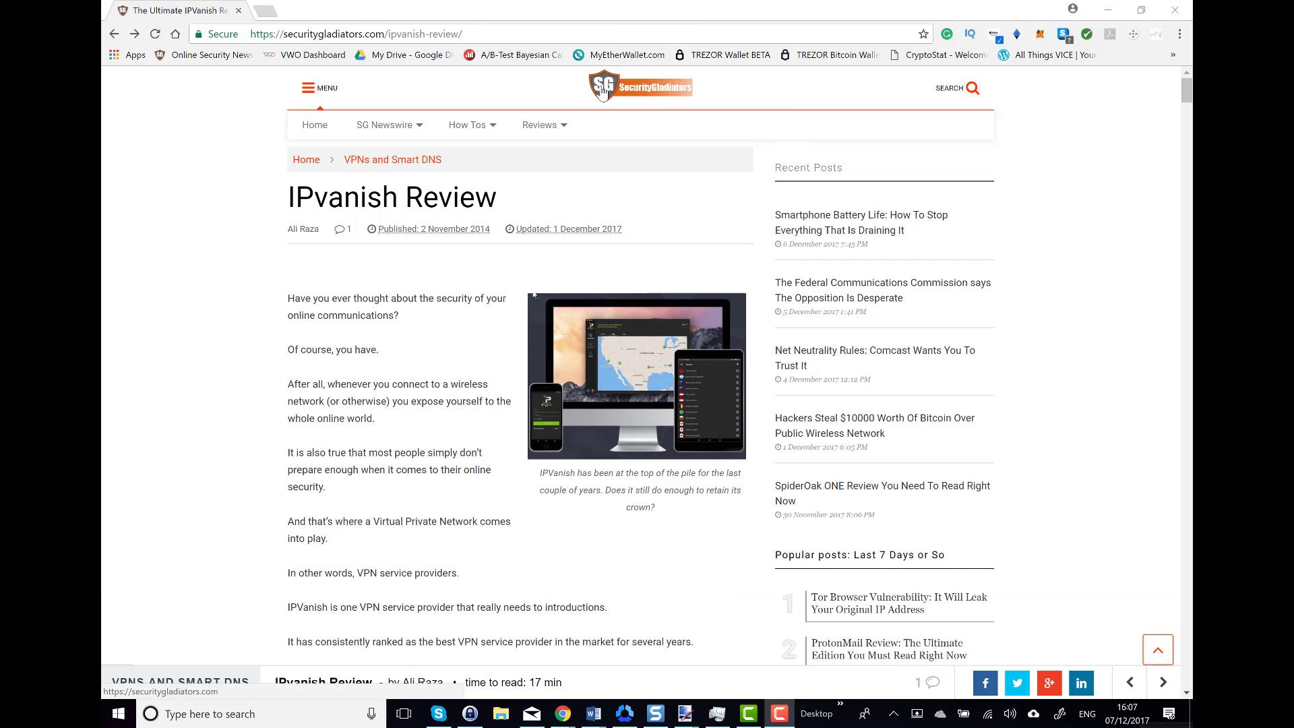